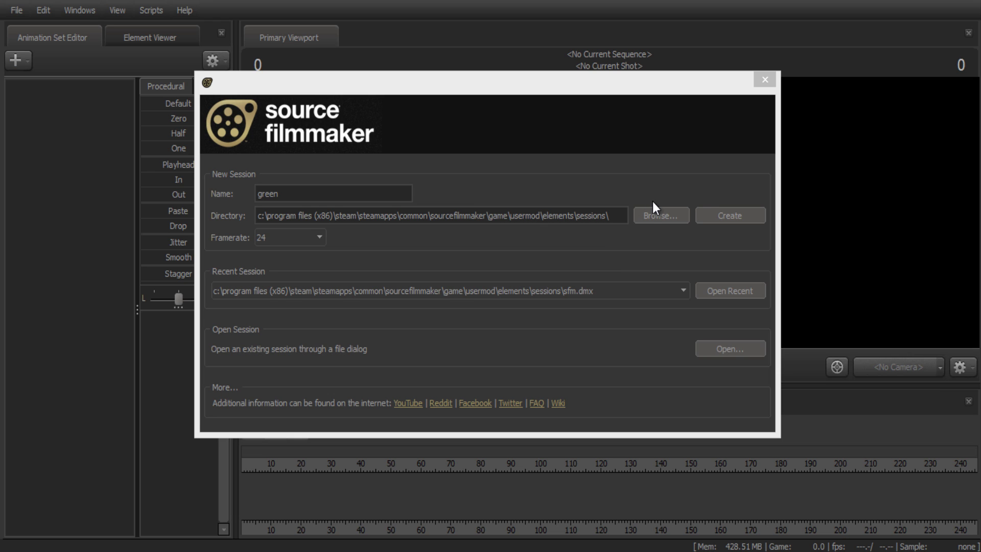
Step: Create a new session named "tuturiol" with a framerate of 60 and dismiss the prompt to remove unsubscribed add-ons
click(304, 236)
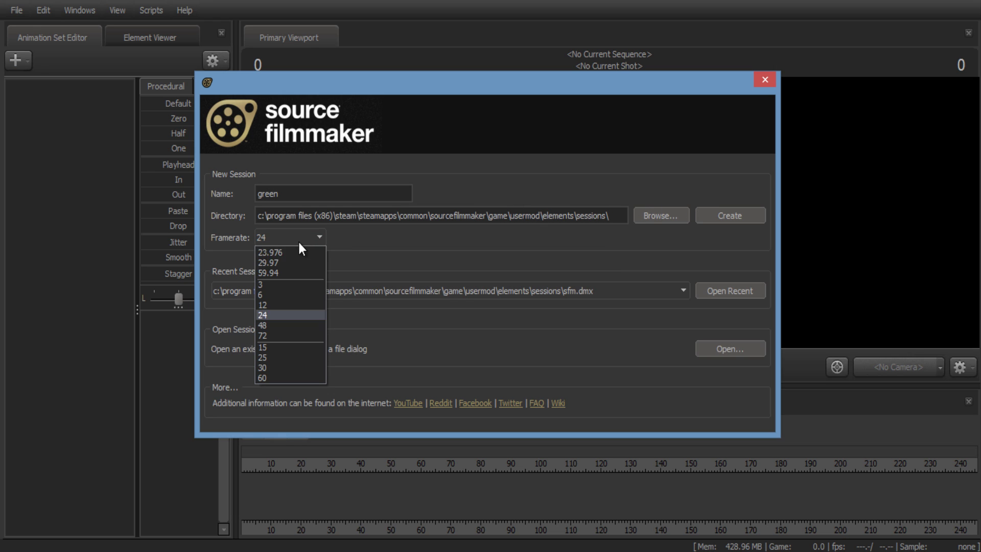
click(274, 379)
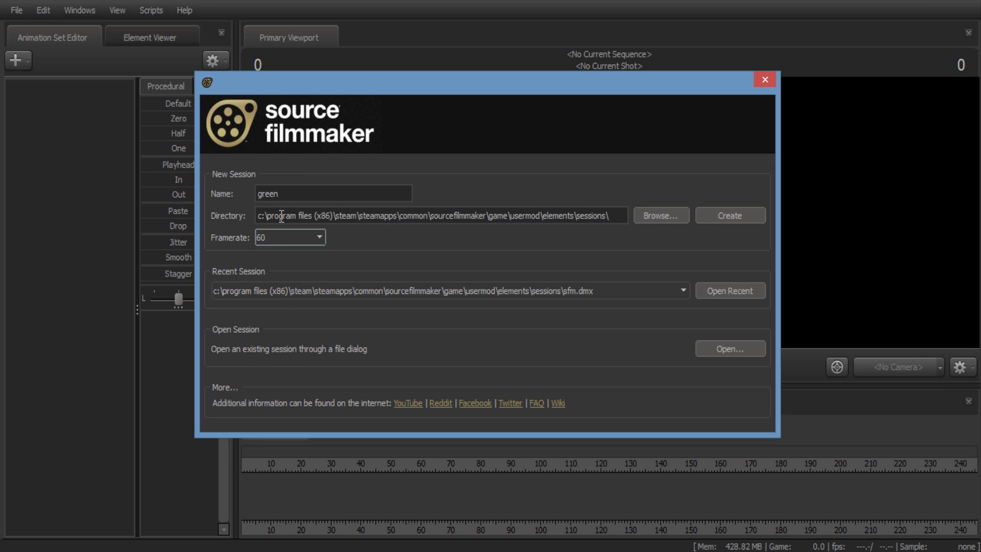
double_click(321, 199)
text(t)
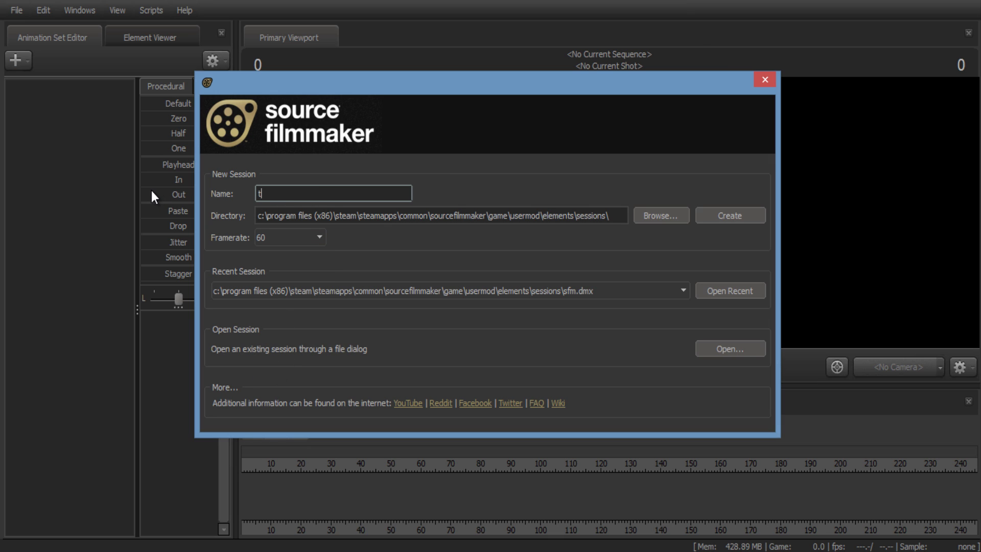
text(uturiol)
click(734, 216)
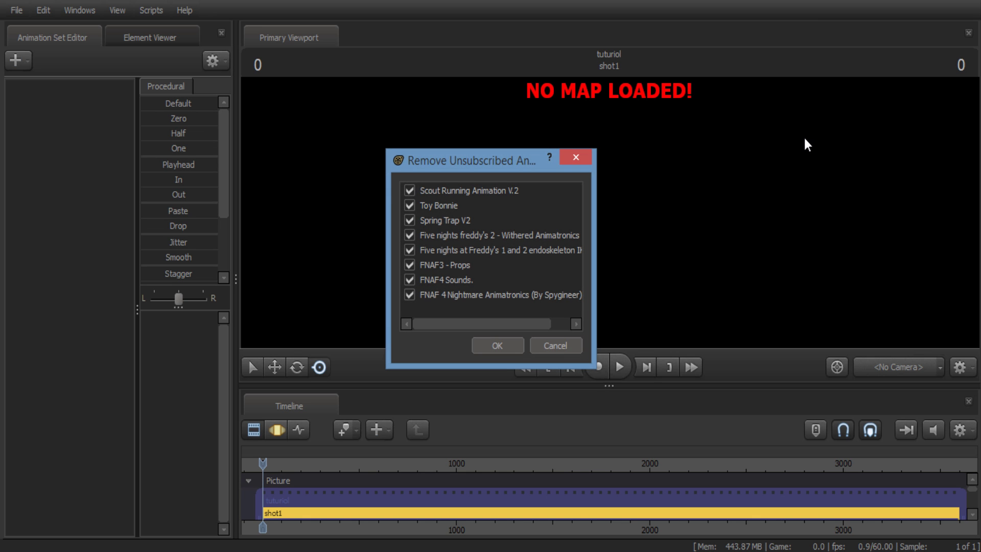
click(586, 160)
Step: Look through the Motion Editor and Graph Editor while moving the playhead, and return to the Clip Editor at frame 0
click(271, 432)
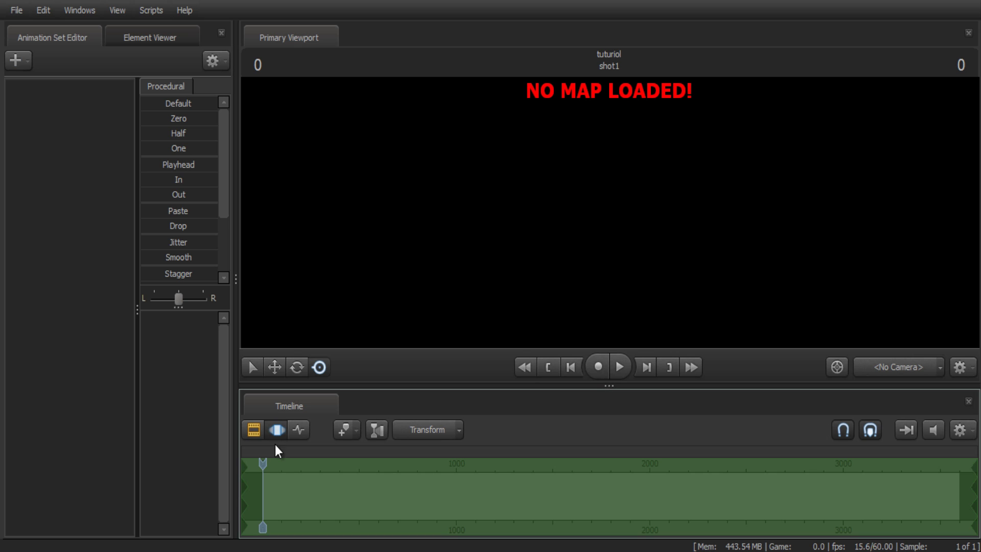
key(space)
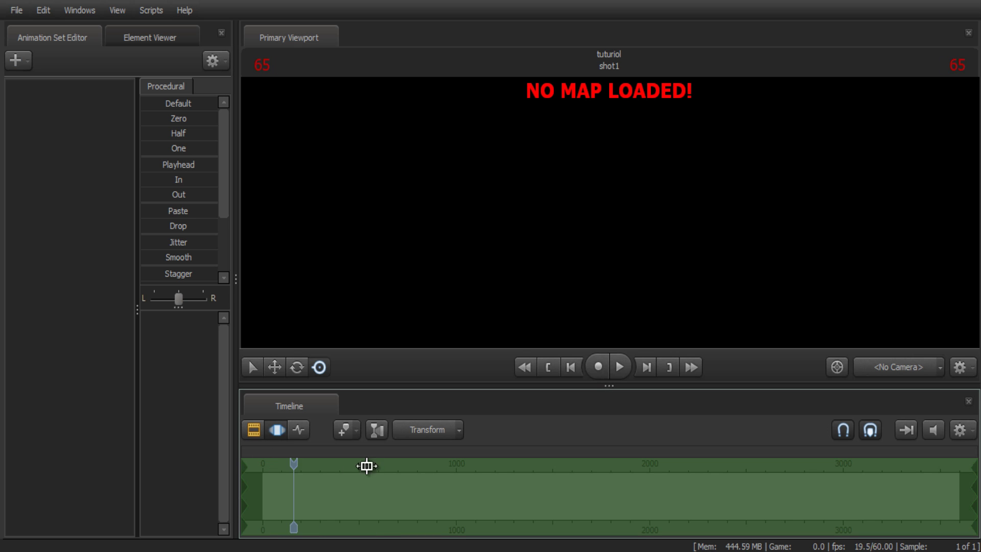
click(297, 428)
click(278, 430)
drag(346, 464, 541, 485)
click(300, 429)
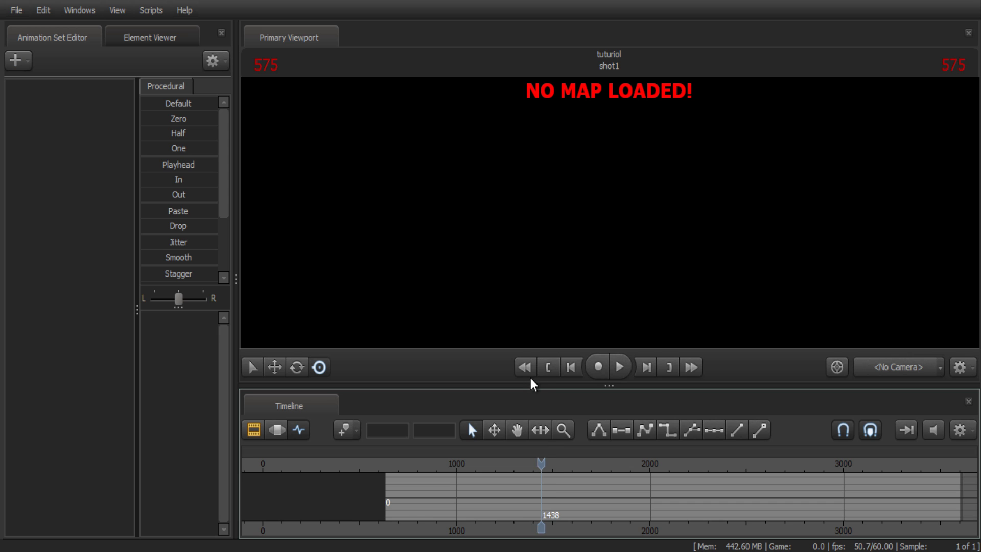
click(548, 375)
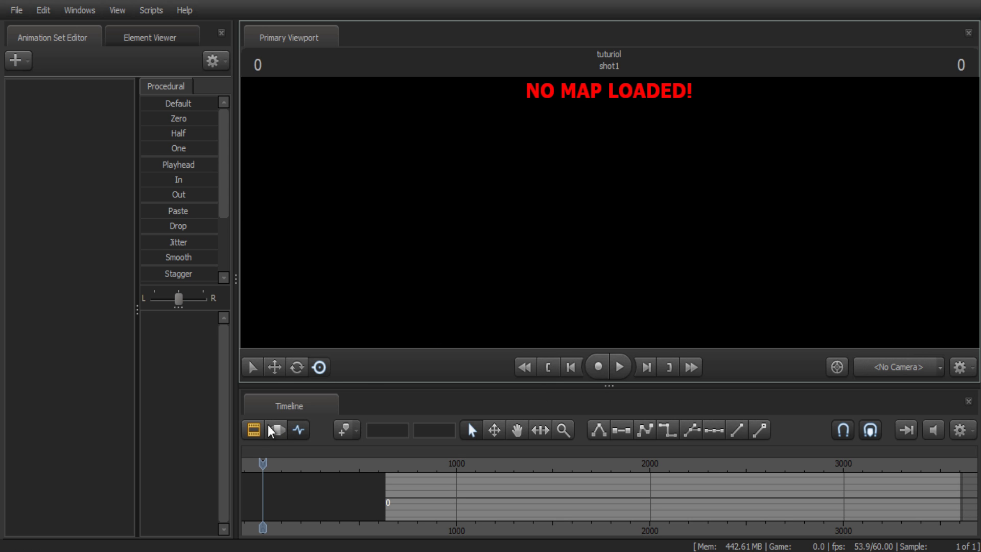
click(252, 431)
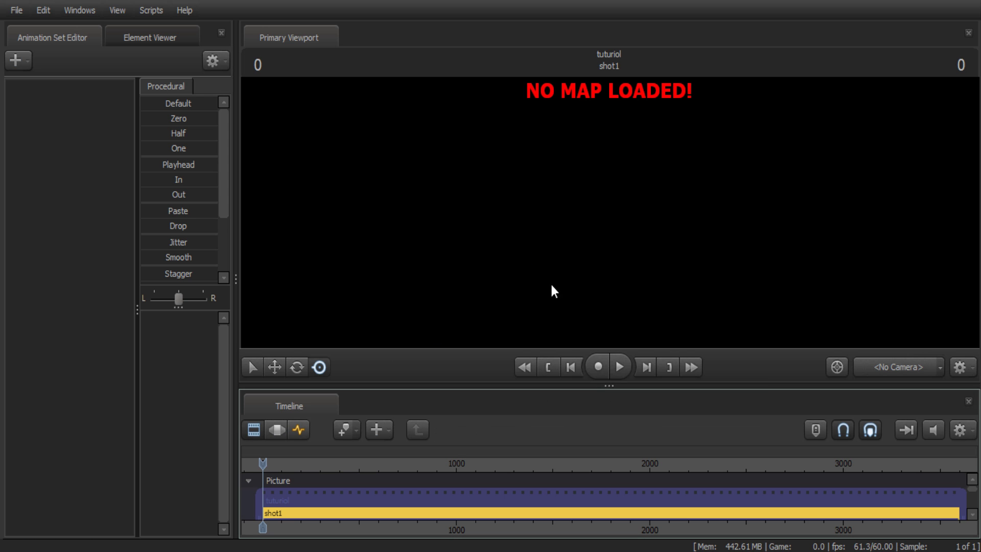
Step: Load the map stage.bsp into the shot, leaving the mod filter on All Mods
right_click(553, 266)
click(598, 407)
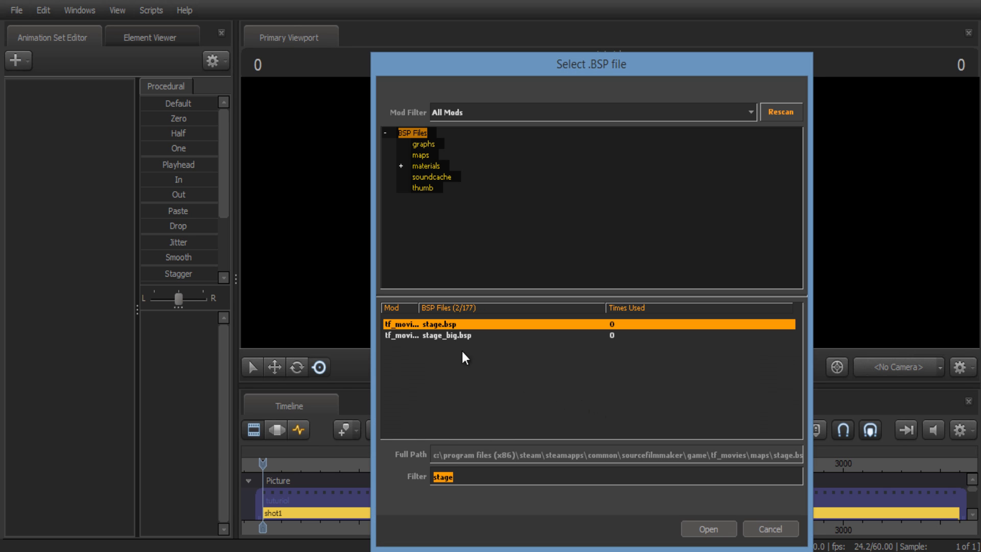
click(525, 113)
scroll(479, 158, down, 2)
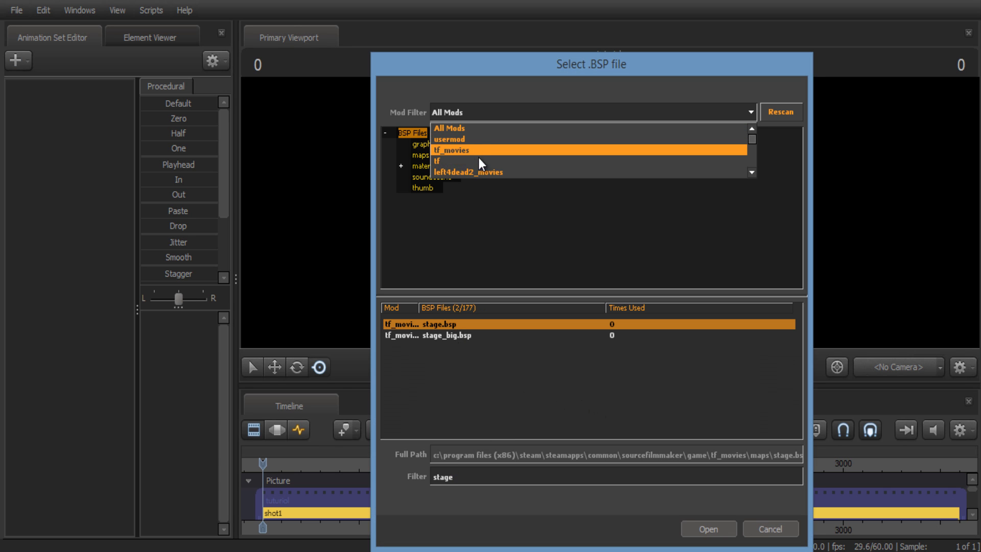
scroll(480, 159, up, 2)
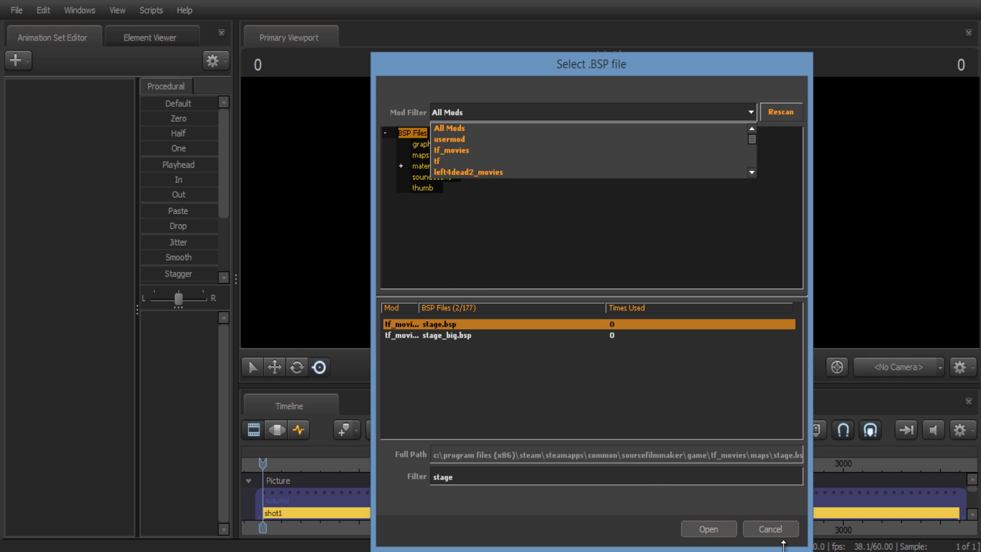
click(710, 529)
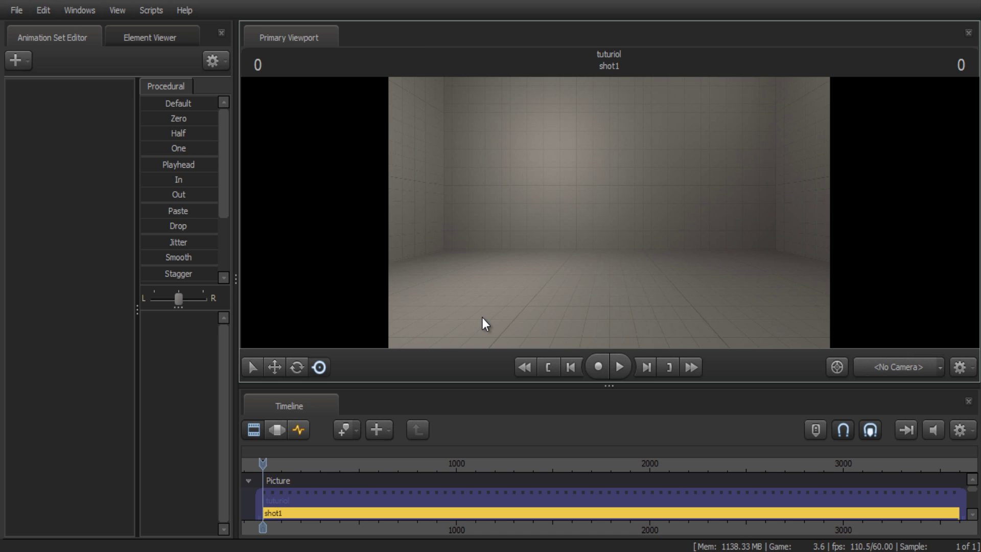
Step: Turn off Ambient Occlusion and Progressive Refinement in the viewport's progressive refinement settings
drag(596, 282, 606, 225)
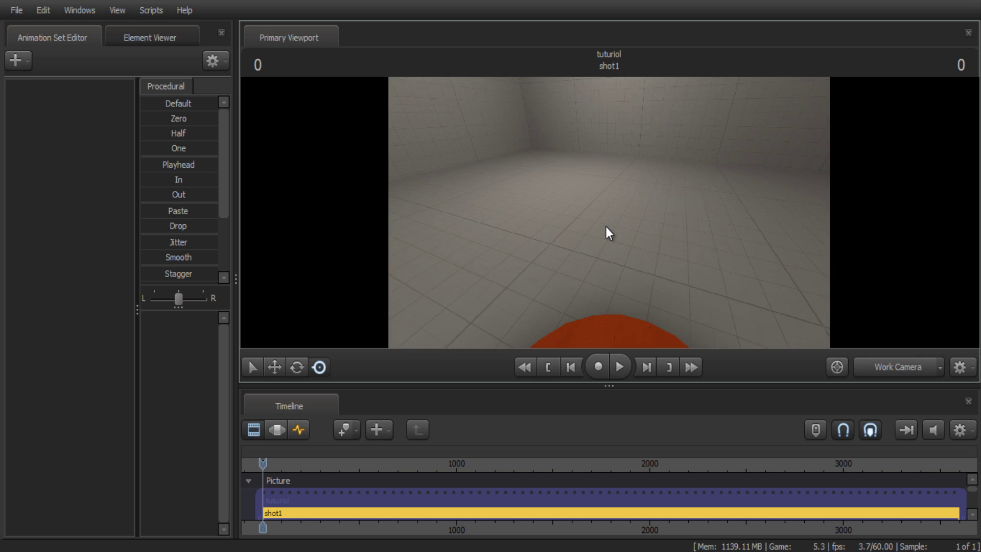
right_click(609, 211)
click(631, 220)
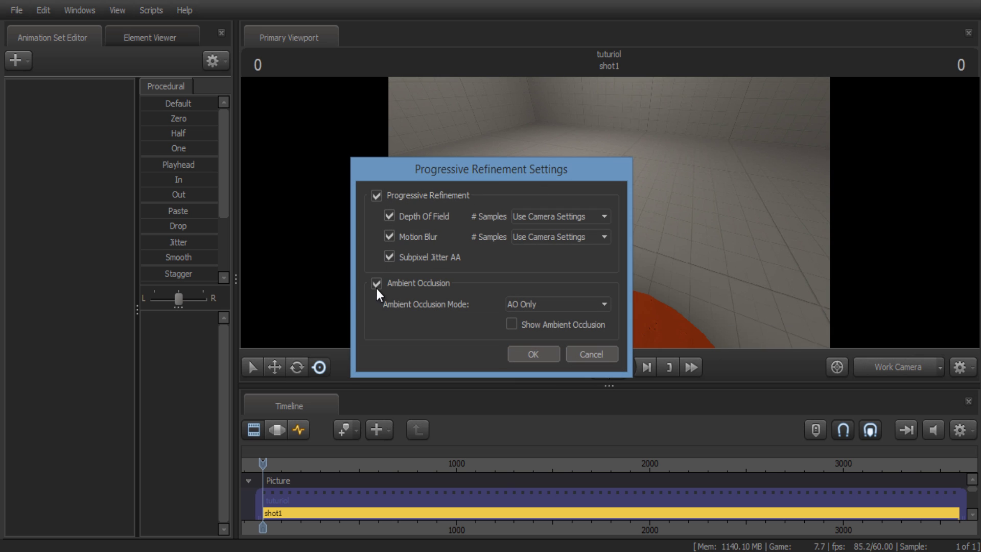
click(376, 284)
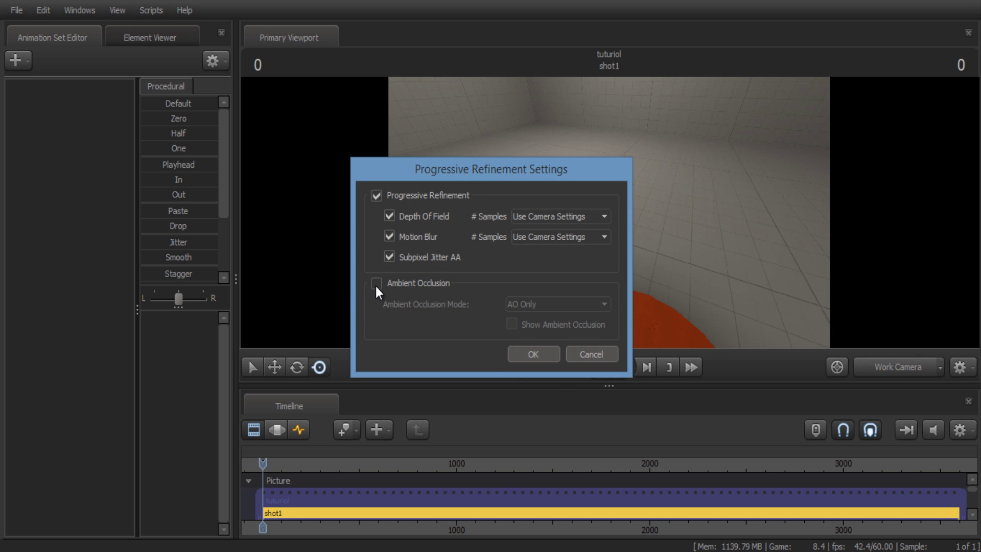
click(376, 196)
click(531, 360)
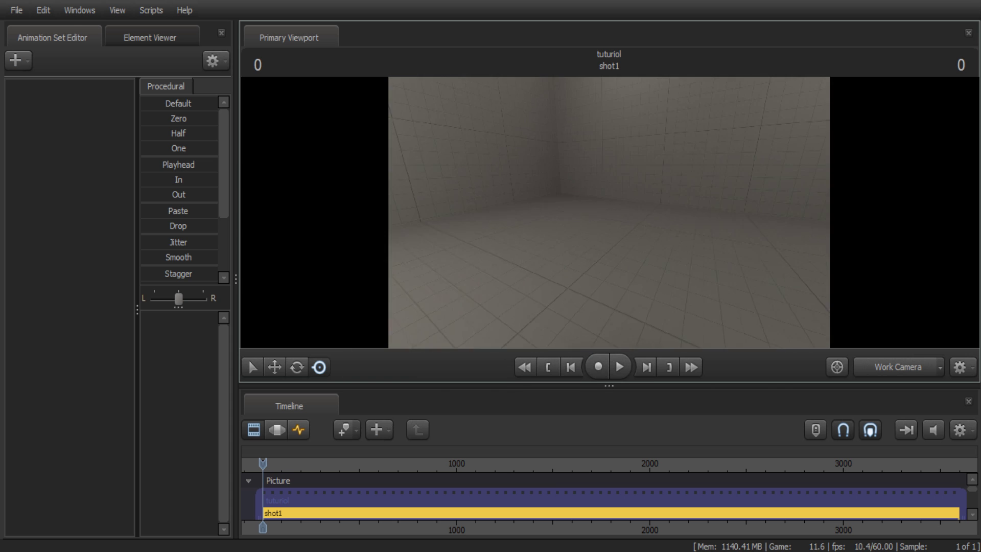
drag(609, 212, 480, 276)
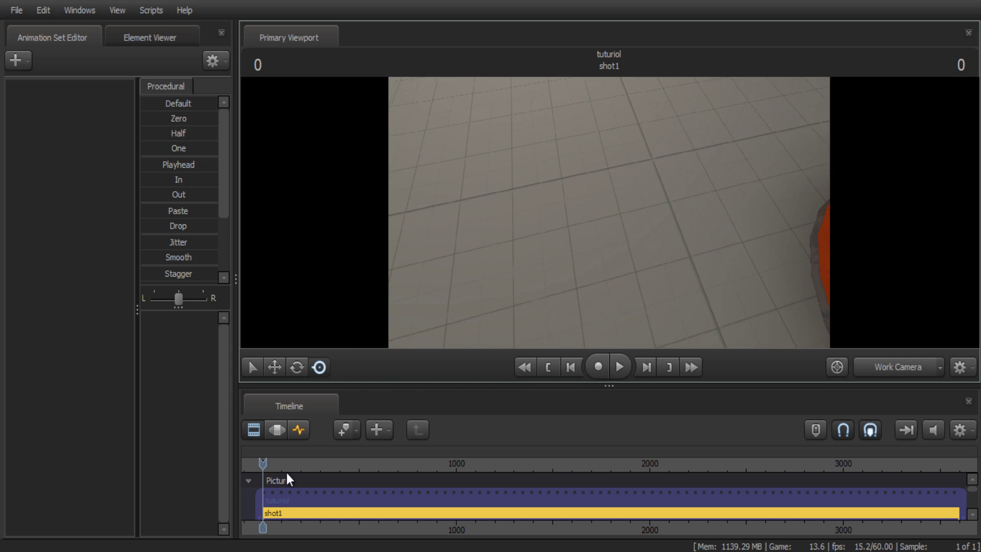
key(alt+Tab)
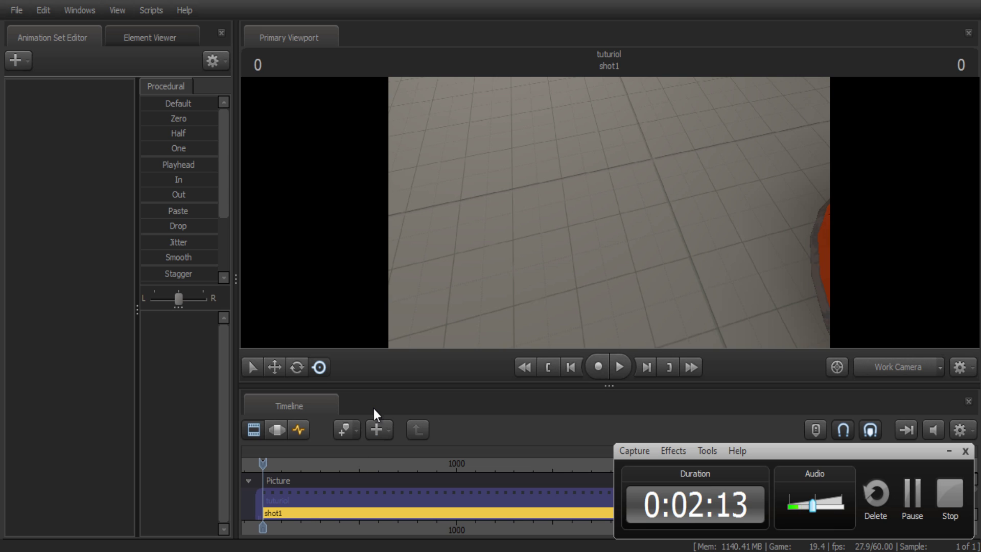
drag(588, 224, 608, 132)
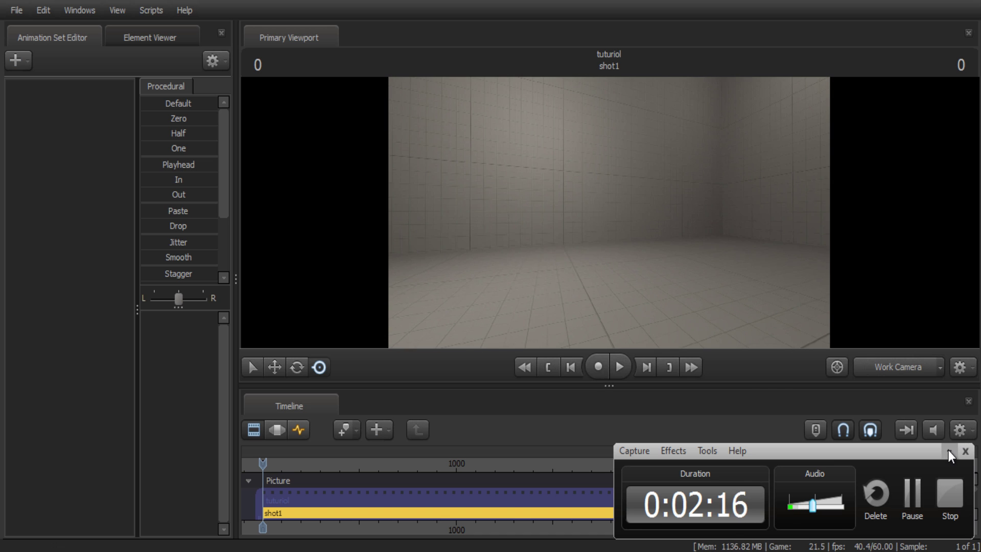
click(948, 449)
drag(726, 238, 468, 214)
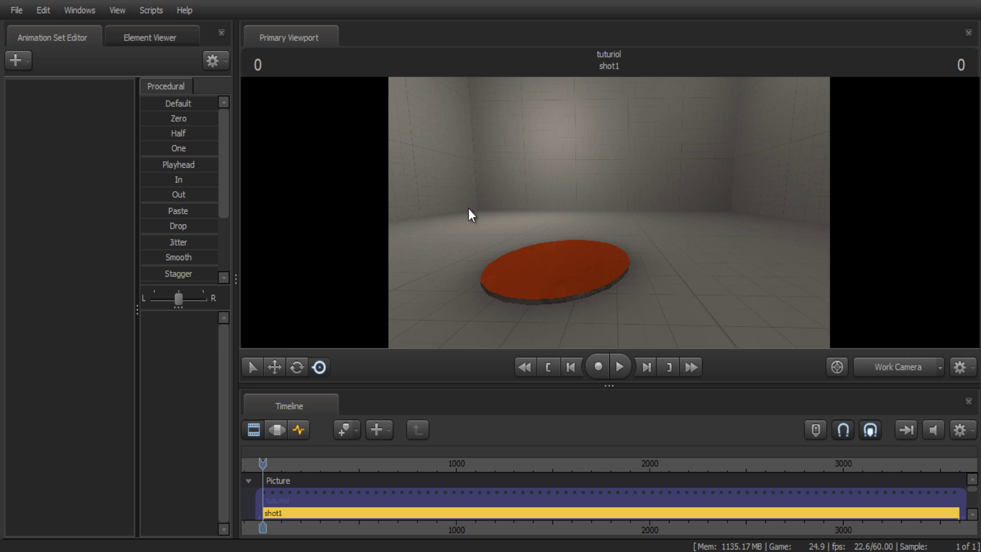
Step: Start creating an animation set for a new model and filter the model list by "freddy"
right_click(96, 202)
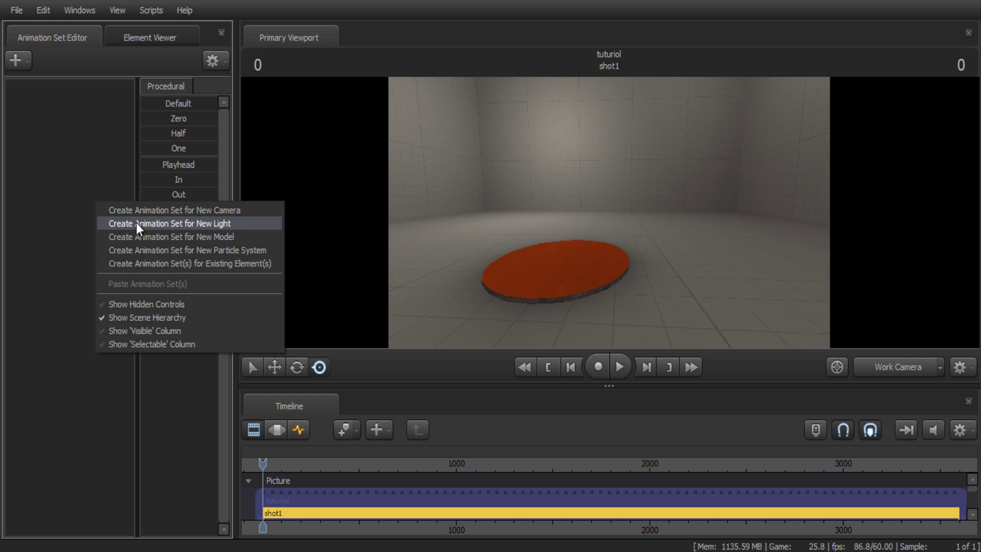
click(160, 241)
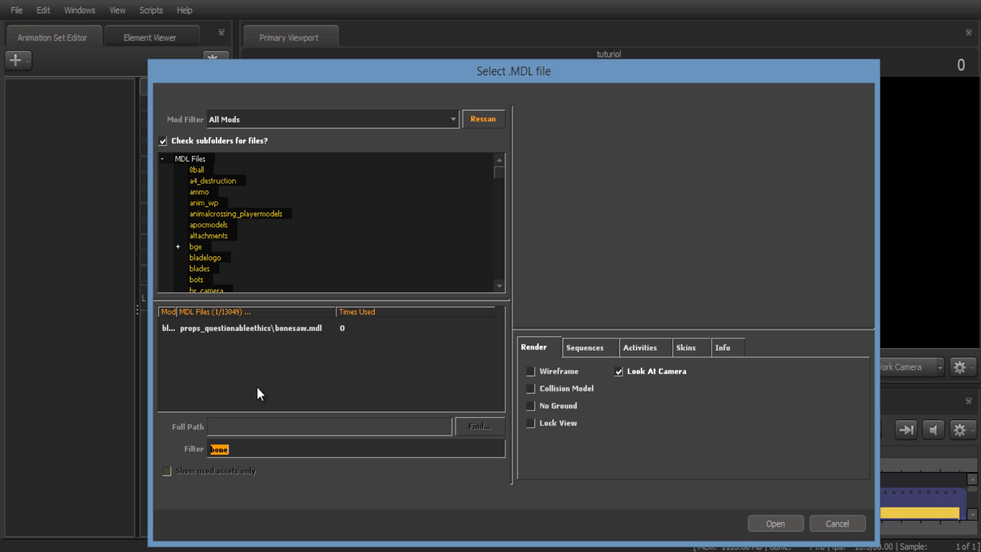
click(268, 327)
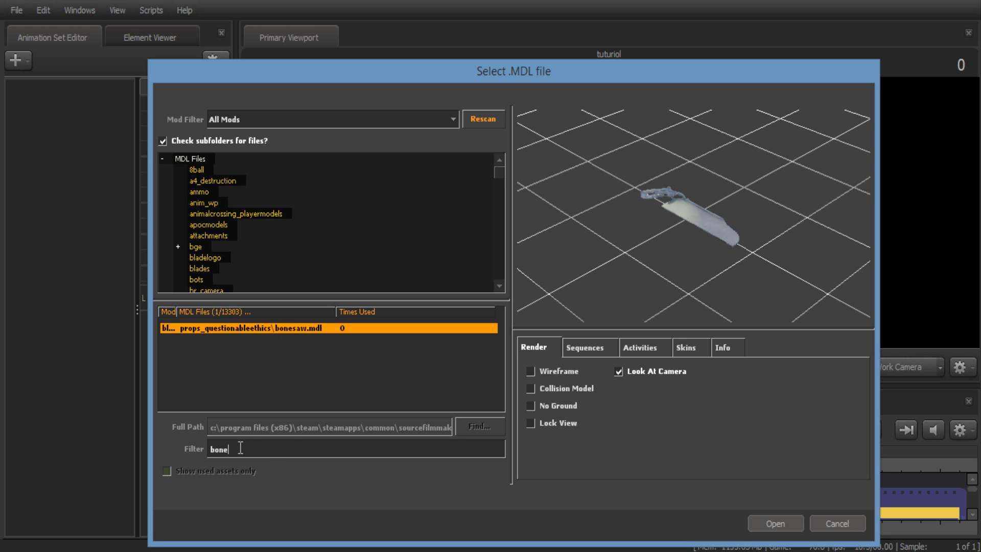
drag(240, 447, 163, 453)
text(fr)
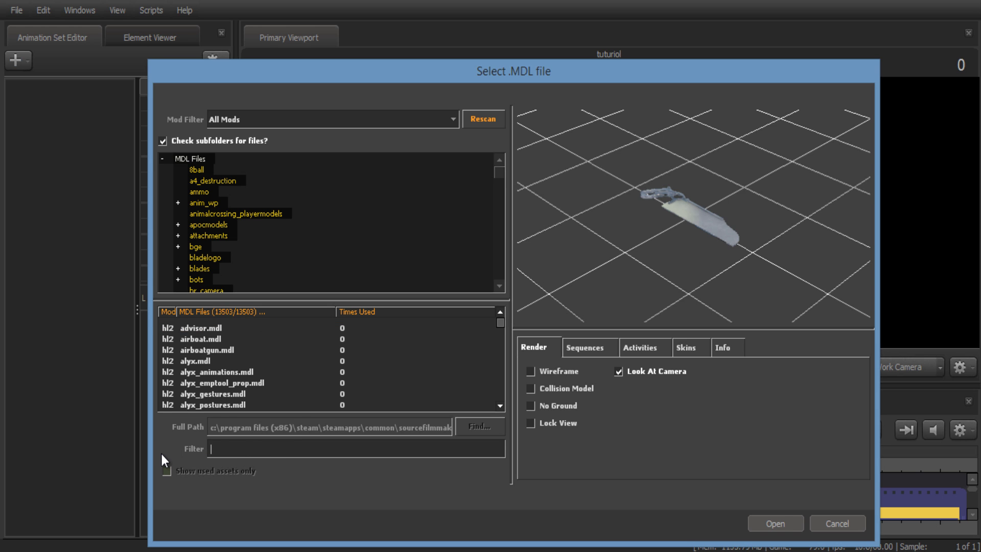
text(dd)
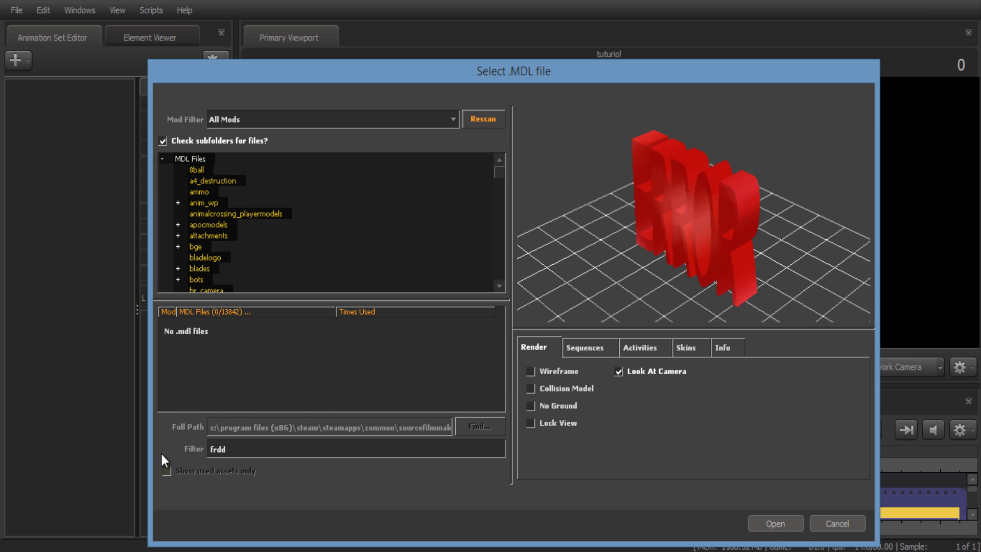
key(BackSpace)
key(BackSpace)
text(e)
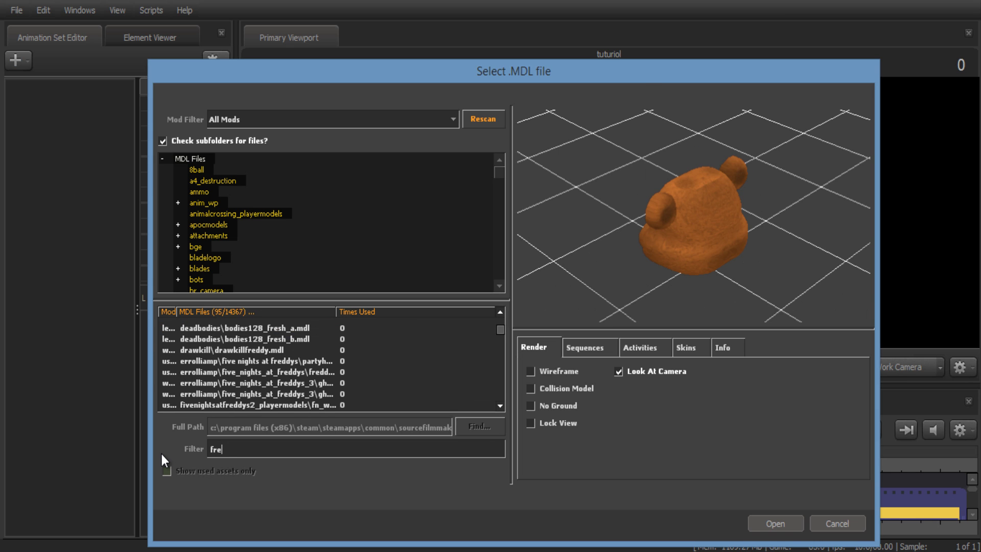
text(ddy)
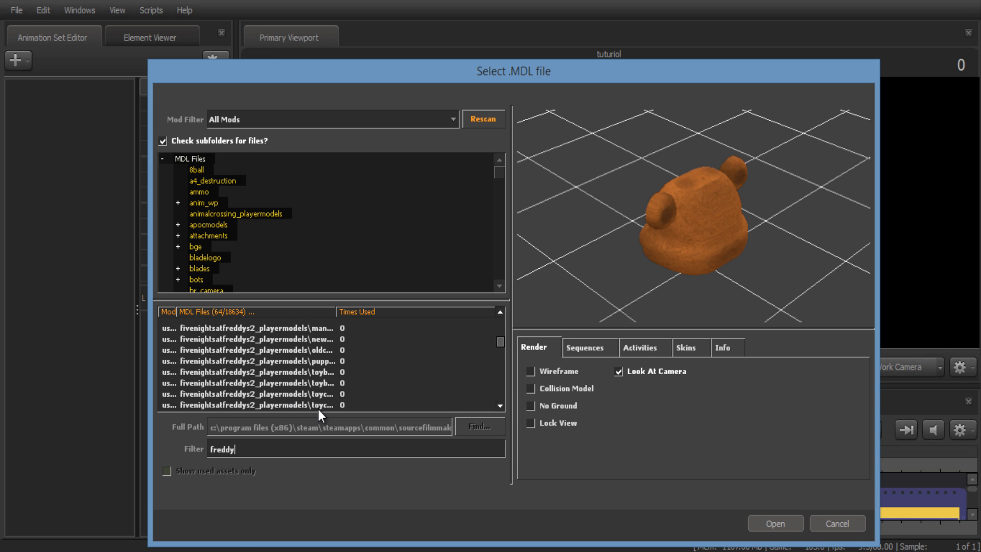
Step: Preview the freddy_close, freddy_head, golden_freddy_new, freddy_fazbear_new and kask freddy models from several angles
drag(498, 341, 499, 355)
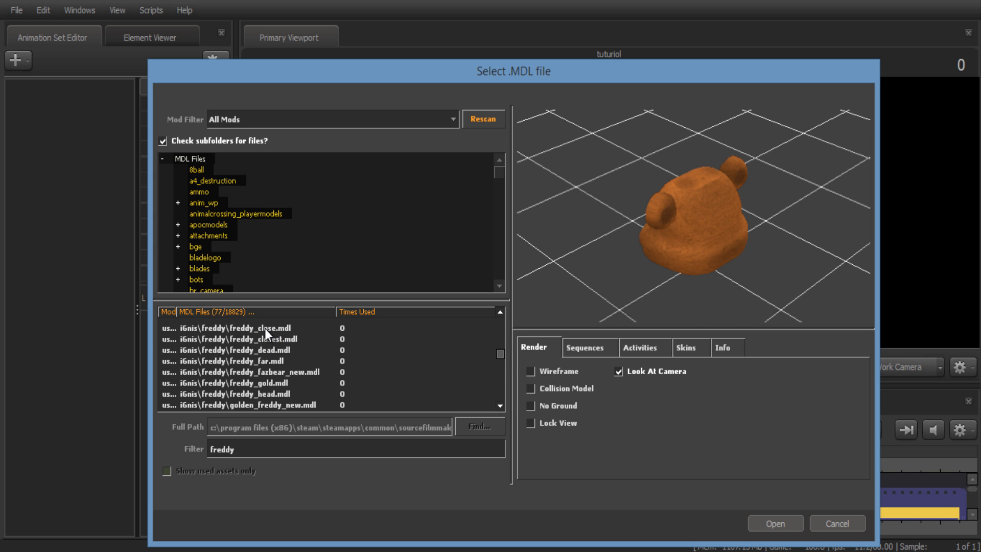
click(265, 328)
right_drag(694, 216, 716, 220)
mouse_move(716, 220)
mouse_down()
mouse_move(526, 158)
mouse_move(753, 239)
mouse_move(666, 216)
mouse_move(733, 214)
mouse_up()
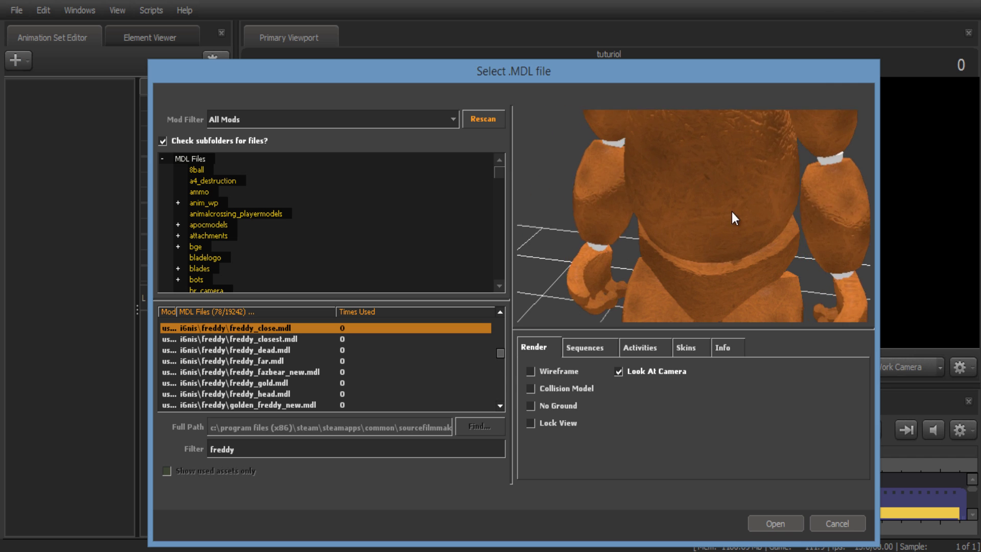
click(259, 395)
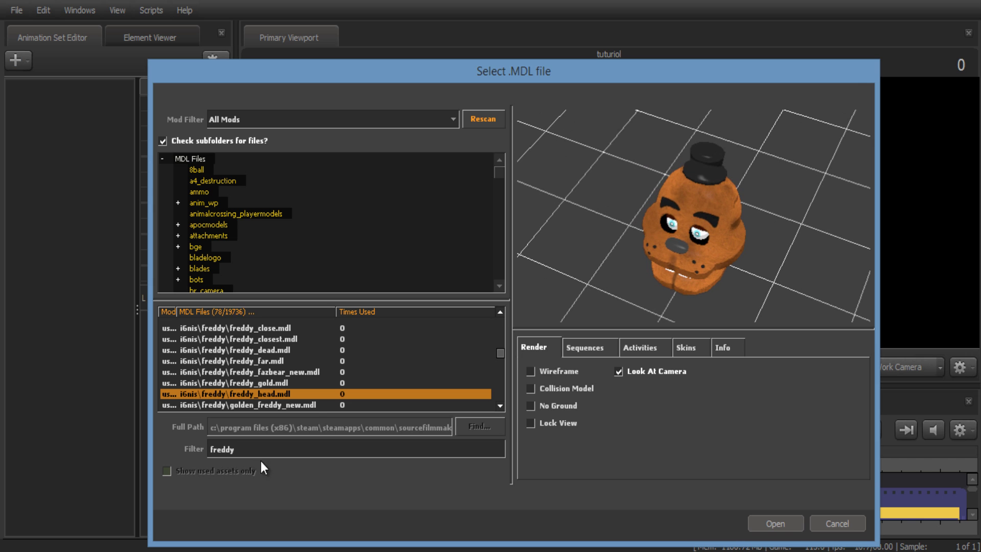
key(Down)
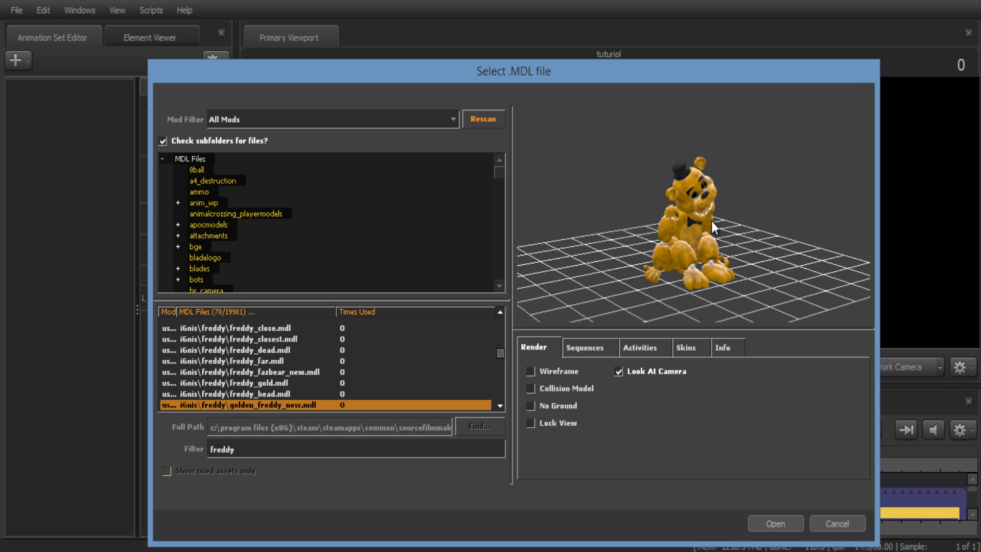
right_drag(670, 167, 716, 216)
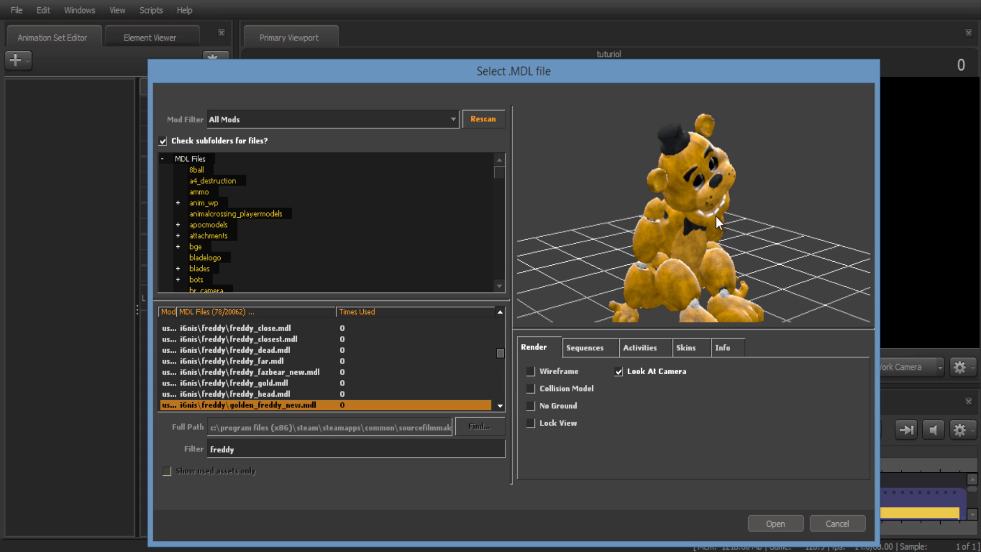
drag(716, 216, 694, 215)
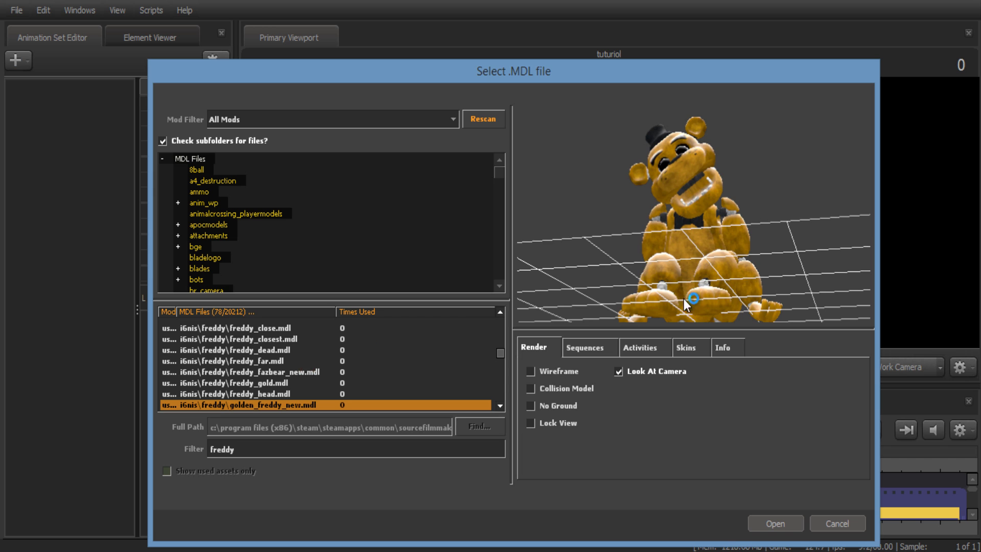
click(297, 372)
scroll(291, 386, down, 2)
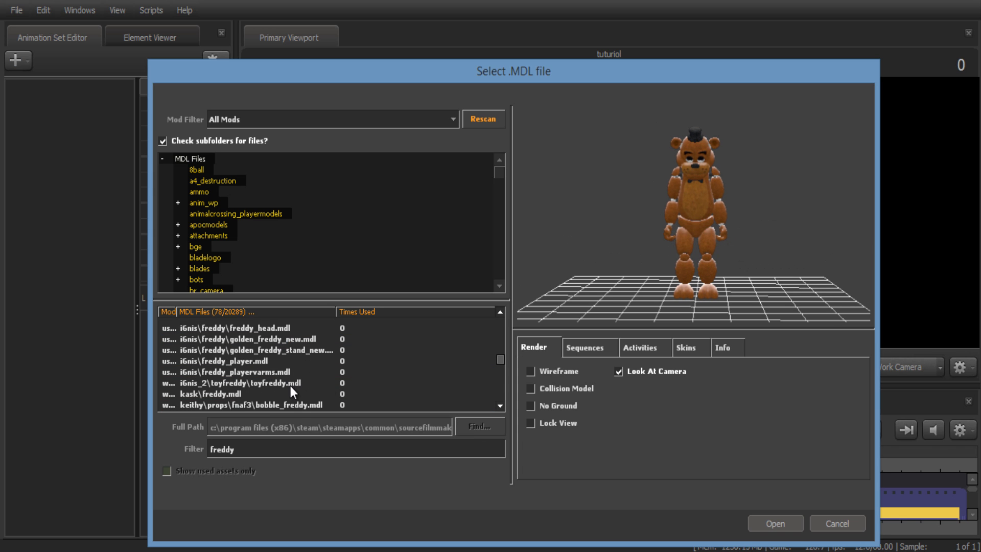
click(217, 393)
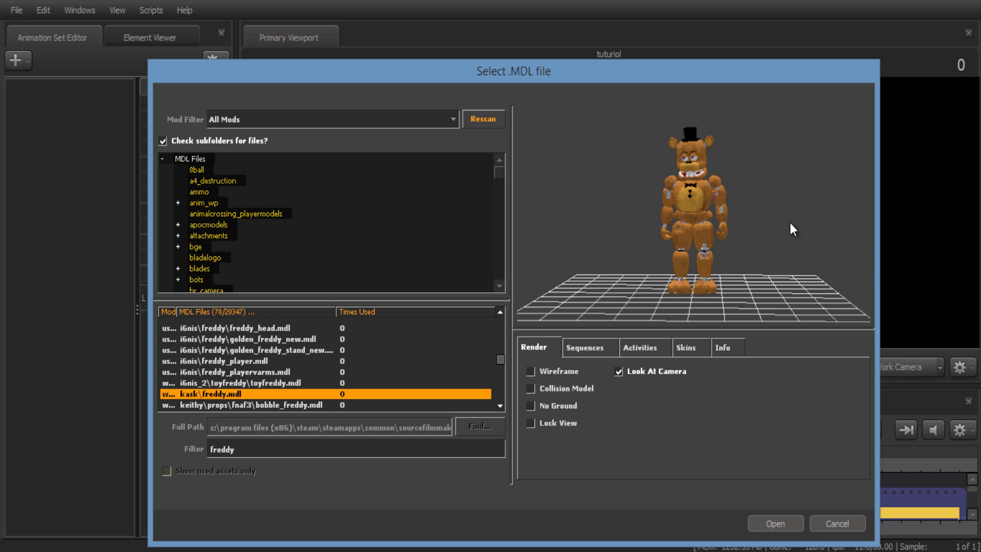
drag(790, 223, 692, 218)
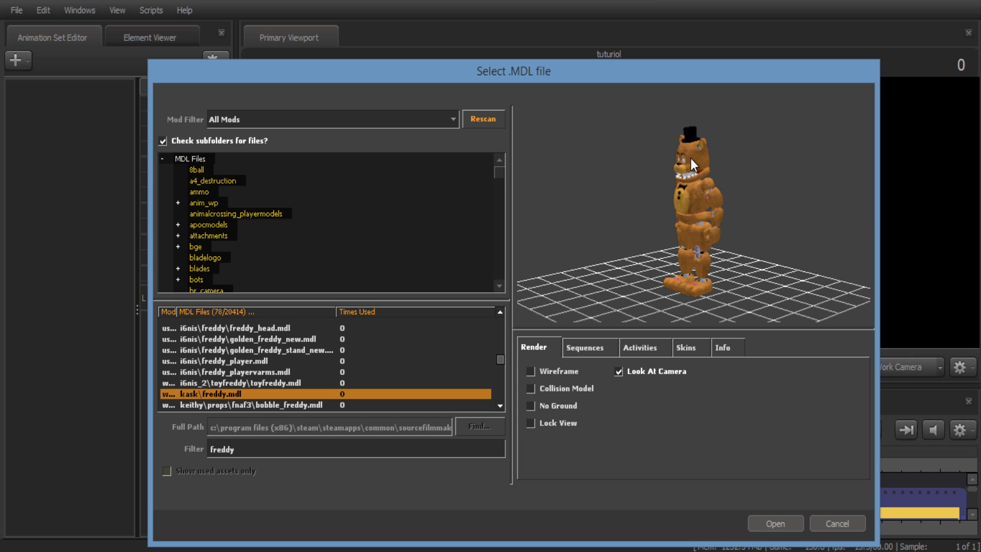
Step: Add the i6nis\freddy_player.mdl model to the shot as an animation set
click(235, 372)
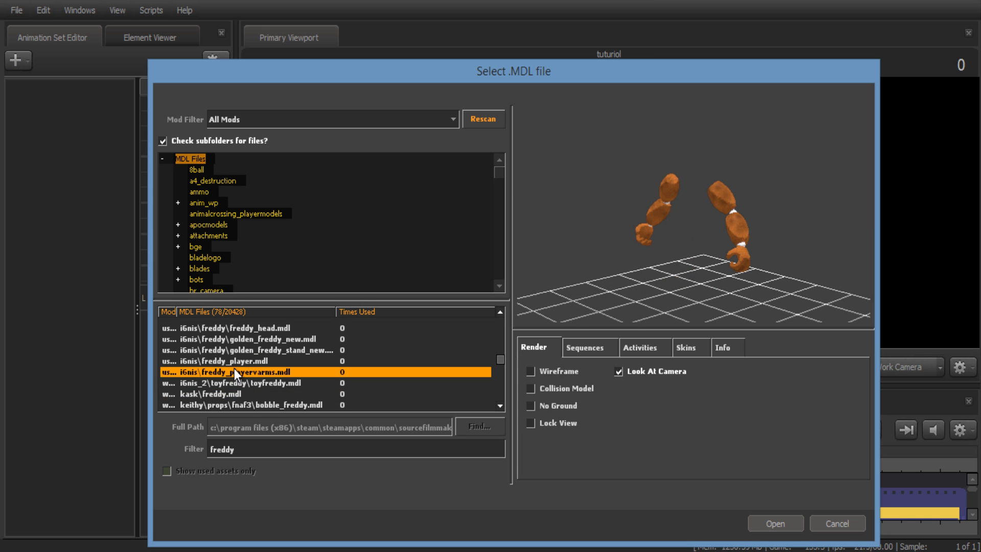
click(313, 360)
click(784, 518)
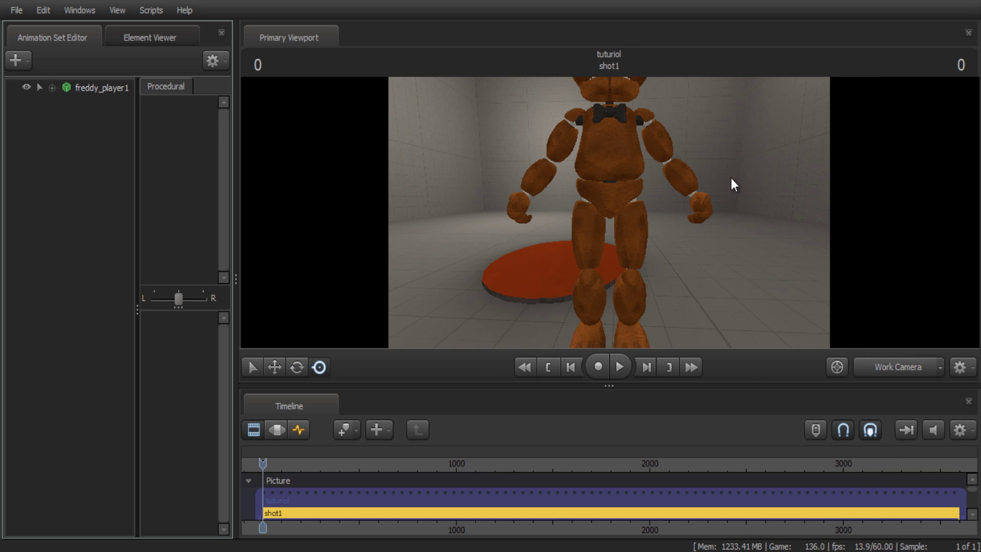
Step: In the Motion Editor, move the whole freddy_player1 model back onto the red disc
key(s)
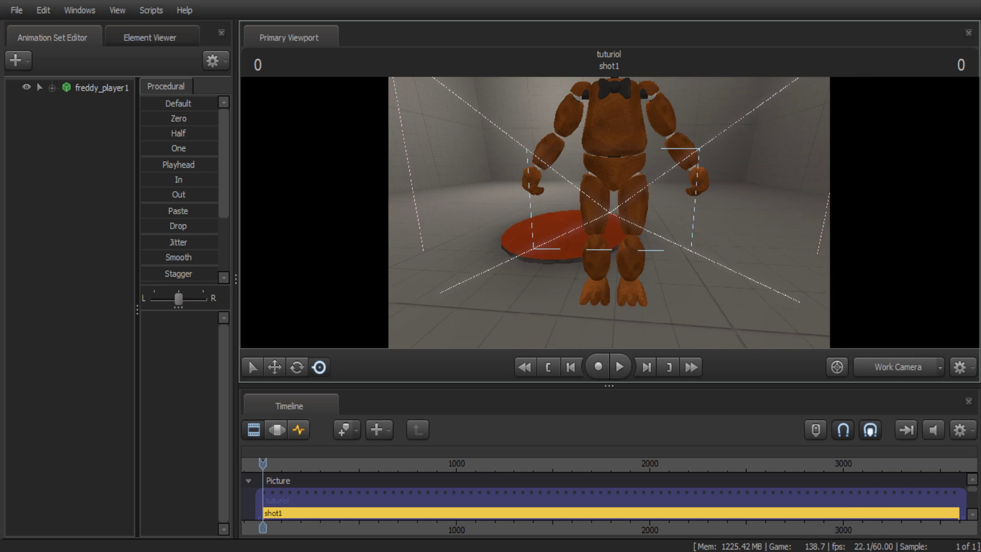
key(a)
key(w)
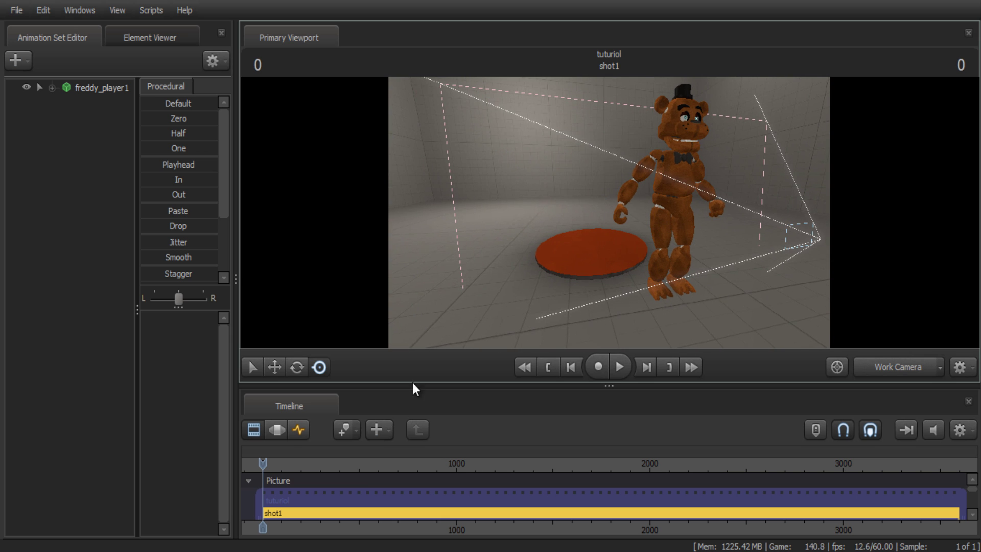
click(280, 431)
click(92, 88)
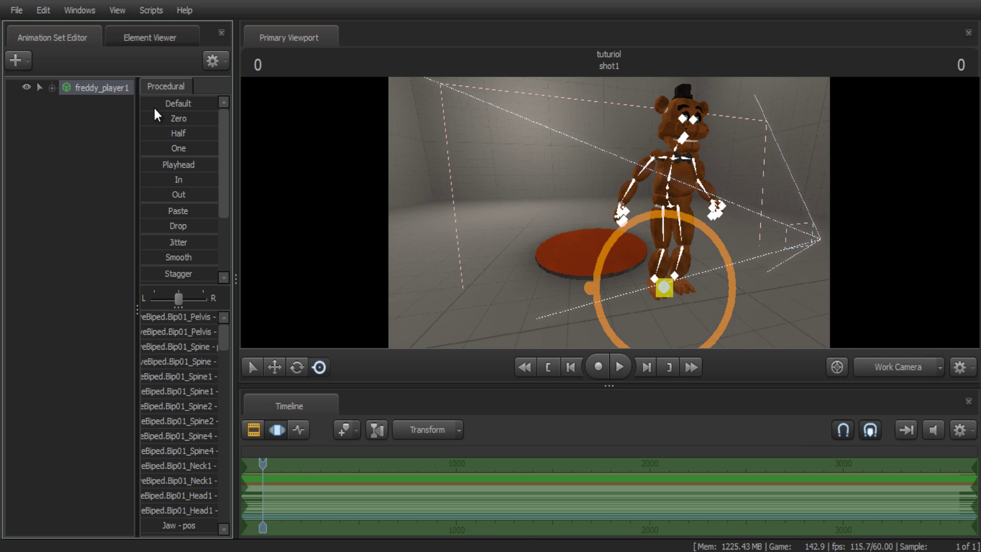
drag(662, 287, 607, 262)
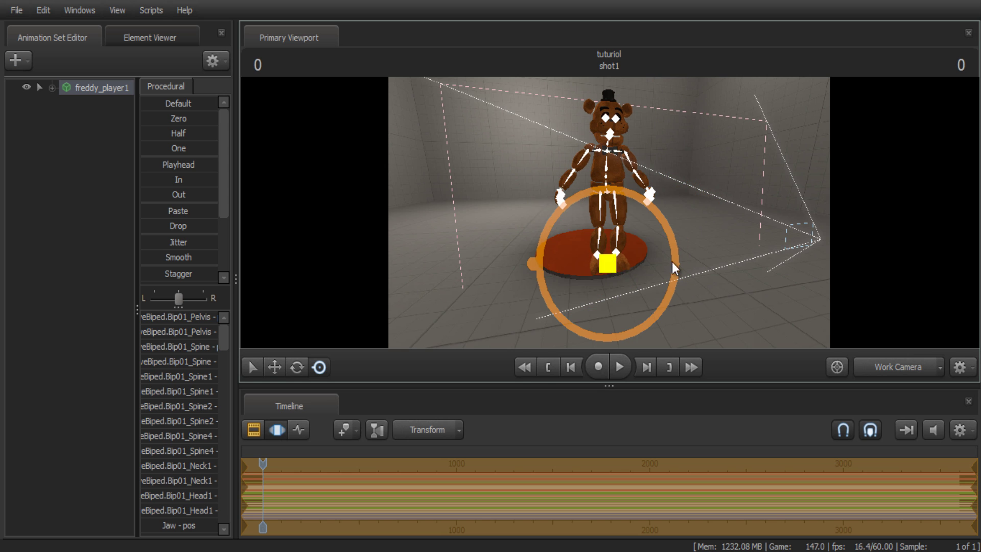
Step: Adjust the Freddy model's position so that it stands at the centre of the red disc
drag(617, 119, 609, 206)
key(a)
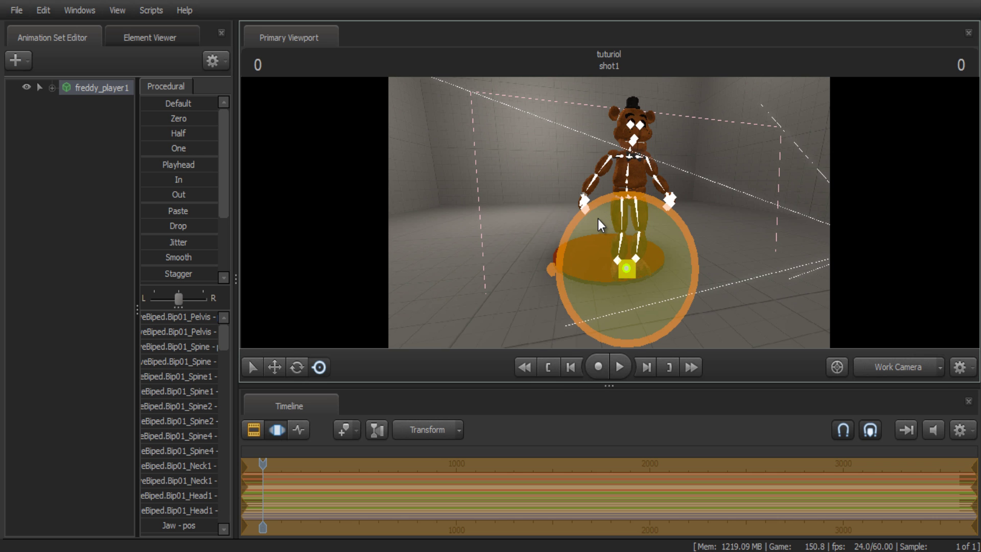
drag(775, 207, 601, 272)
key(w)
drag(628, 301, 613, 282)
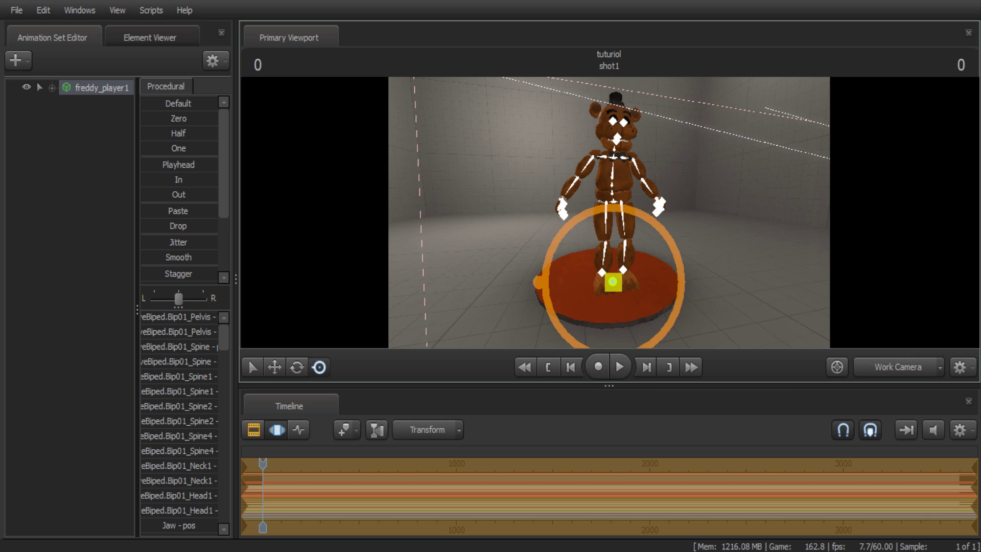
Step: Examine the Freddy model's face and body up close from several camera angles
key(w)
mouse_move(702, 188)
mouse_down()
mouse_move(715, 120)
mouse_move(711, 174)
mouse_up()
key(s)
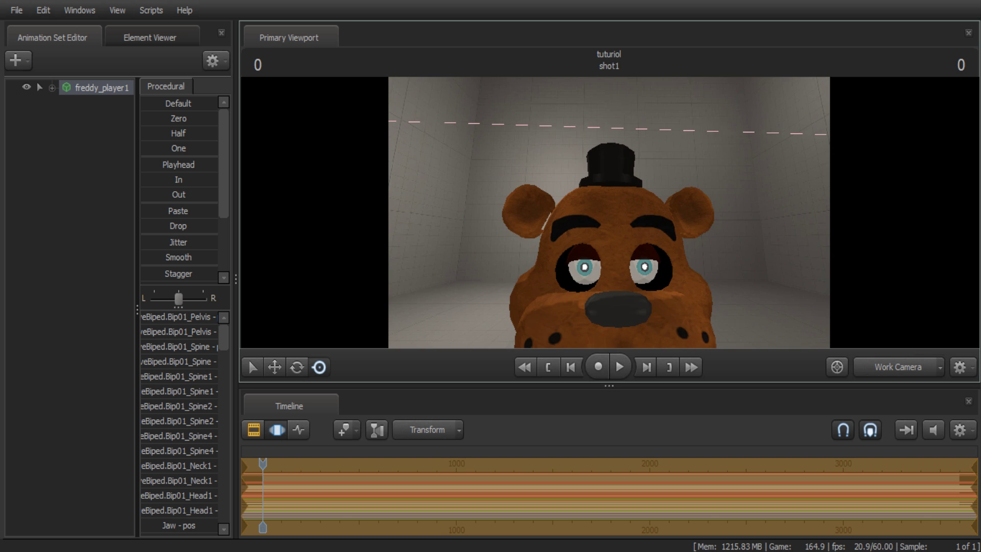
drag(609, 213, 675, 281)
key(w)
key(d)
key(a)
key(d)
key(w)
key(s)
key(w)
key(a)
key(w)
drag(618, 260, 613, 208)
key(s)
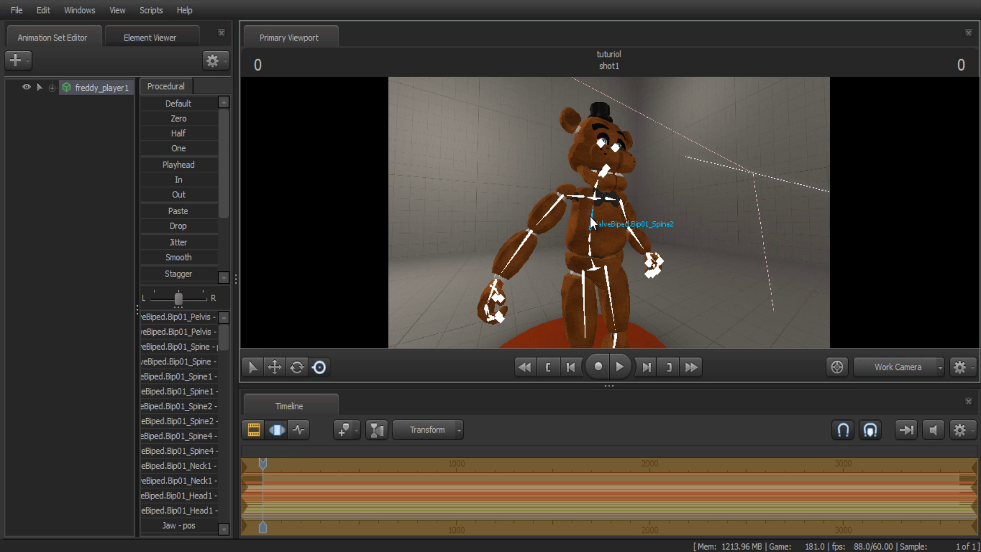
Step: Select Freddy's right upper arm bone and try rotating it over the whole shot, undoing each attempt
click(536, 220)
drag(536, 217, 725, 116)
key(ctrl+z)
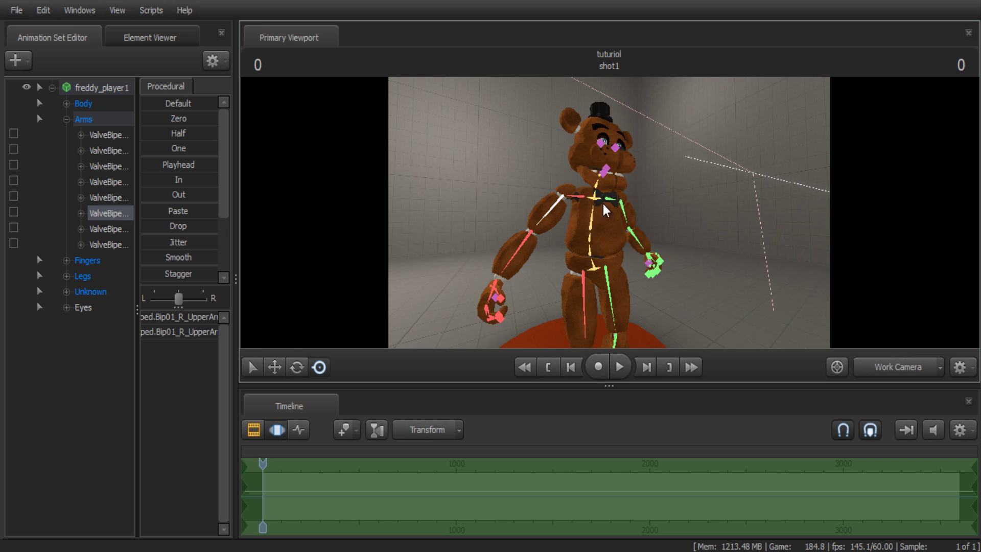
key(ctrl)
key(ctrl)
drag(561, 203, 574, 126)
key(ctrl+z)
key(ctrl)
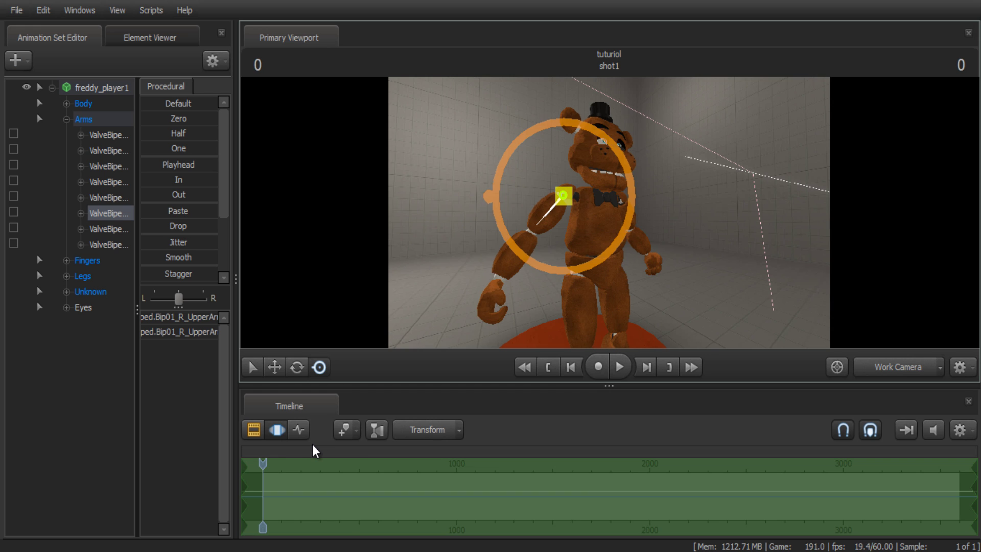
Step: Start the time selection at frame 73 and rotate Freddy's right upper arm up beside his head
drag(270, 462, 297, 459)
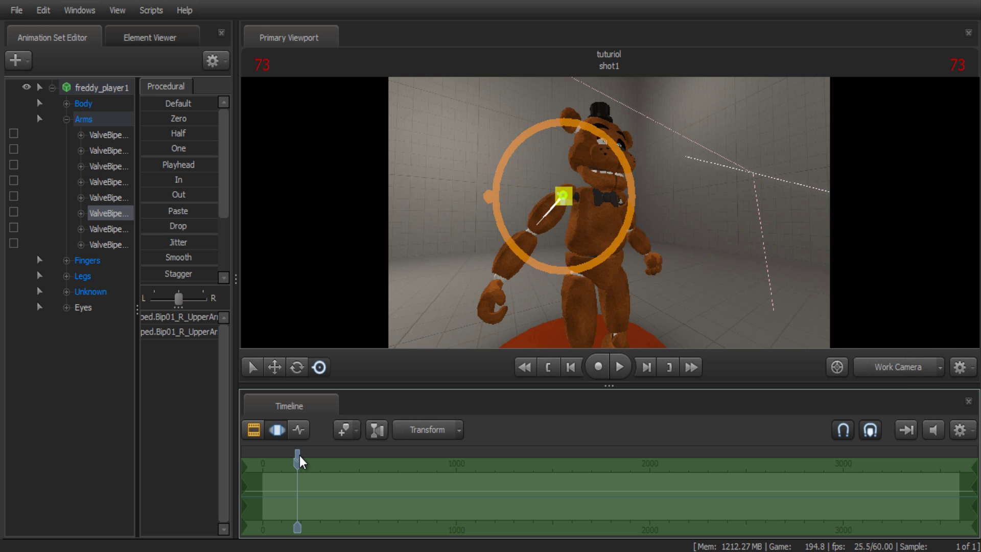
key(bracketleft)
key(bracketright)
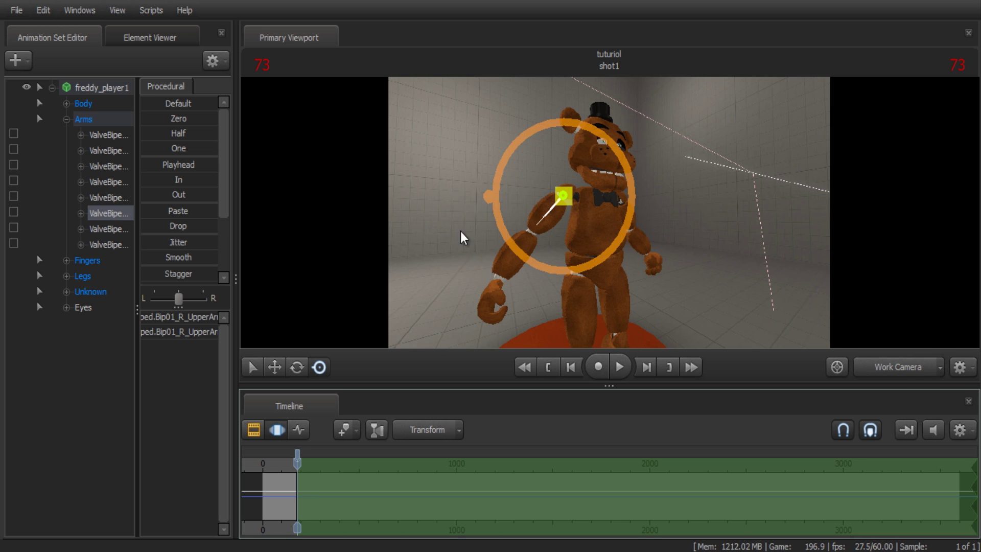
drag(530, 197, 602, 110)
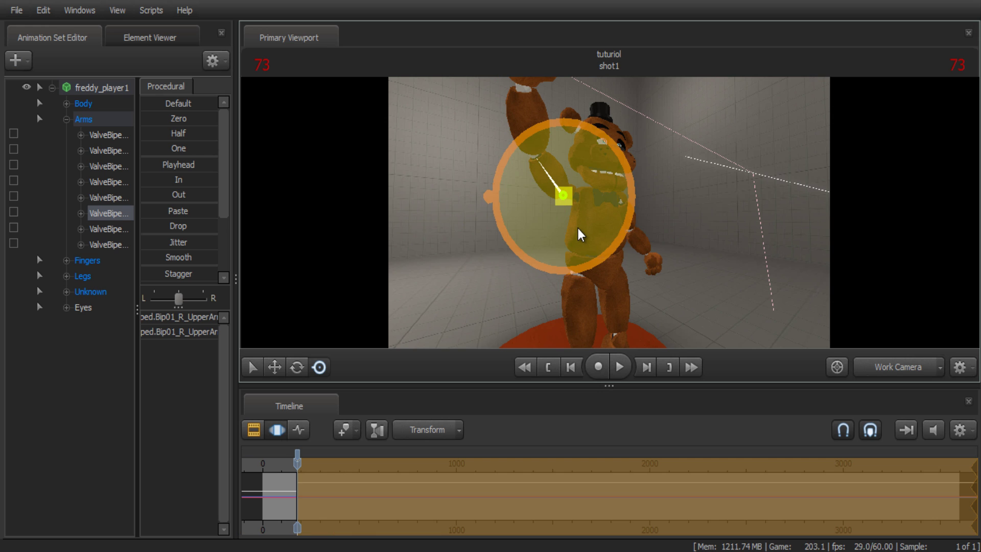
Step: Limit the time selection to a short range around frame 73 and blend the right arm's raise with the Round preset
drag(297, 490, 287, 494)
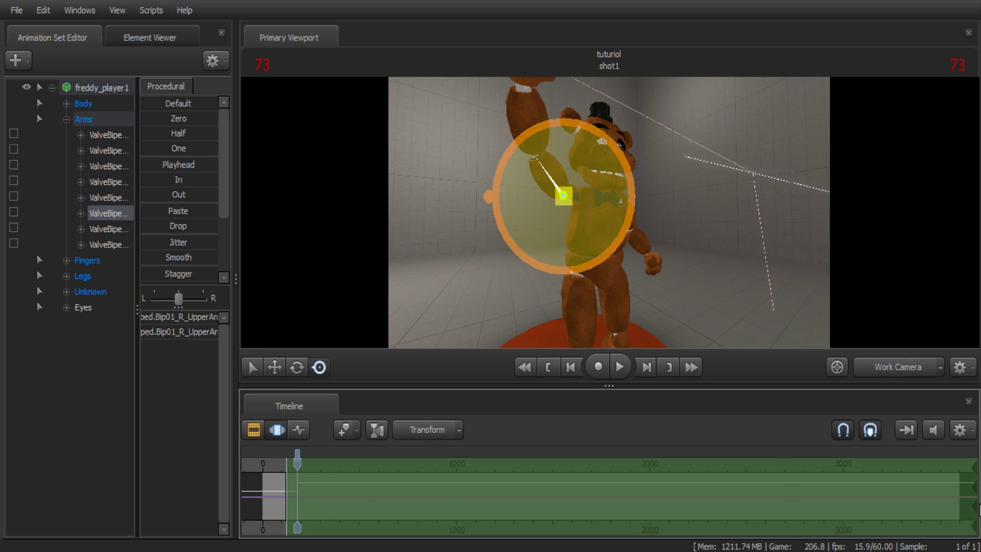
mouse_move(970, 501)
mouse_down()
mouse_move(416, 480)
mouse_move(337, 495)
mouse_move(317, 485)
mouse_up()
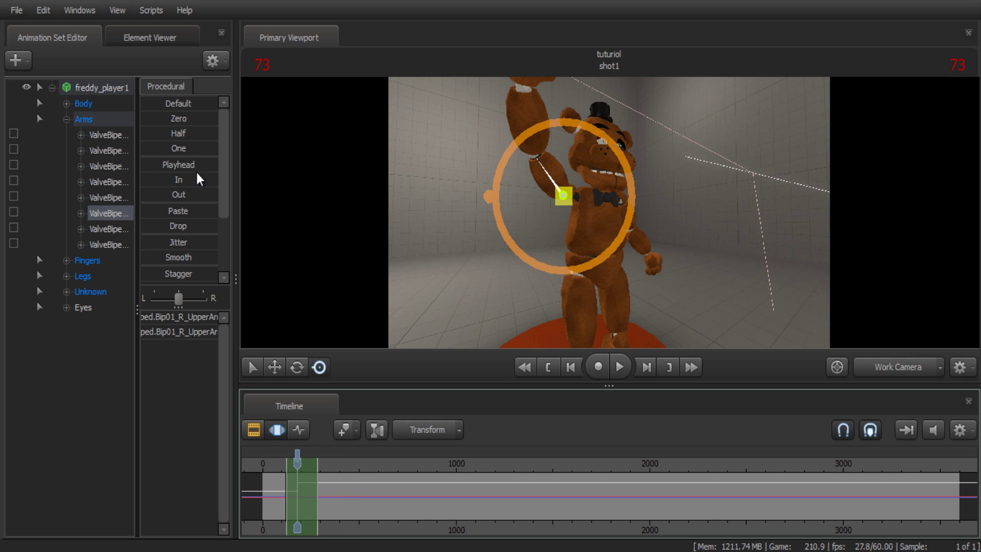
drag(228, 185, 228, 282)
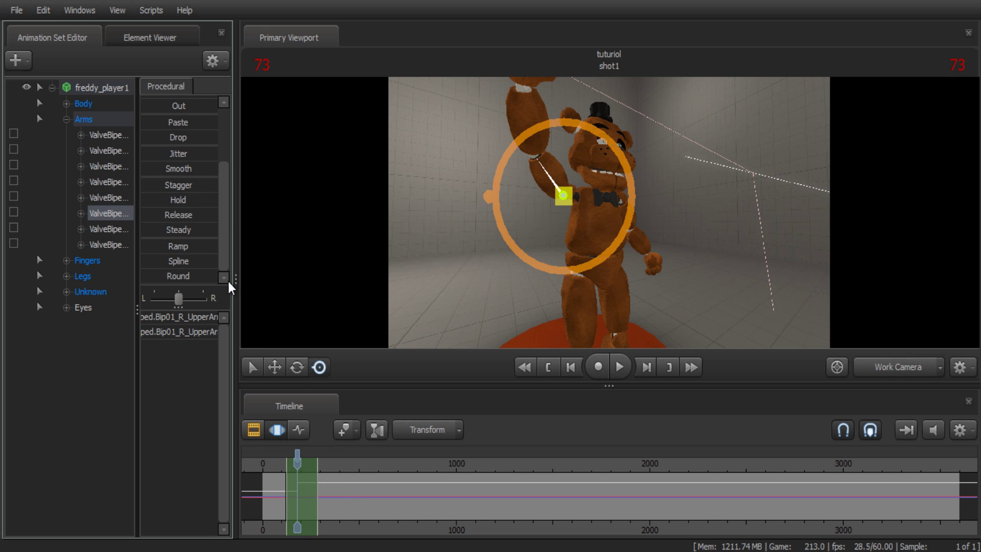
drag(169, 276, 406, 355)
Step: Play back the arm raise from frame 43 and compare the motion curves of the spine and right upper arm
drag(302, 463, 278, 468)
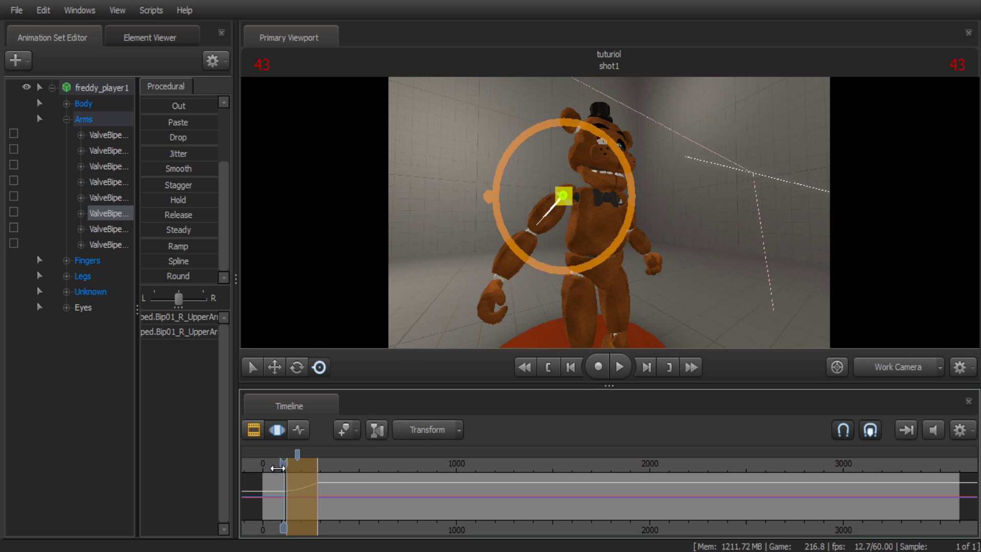
click(621, 366)
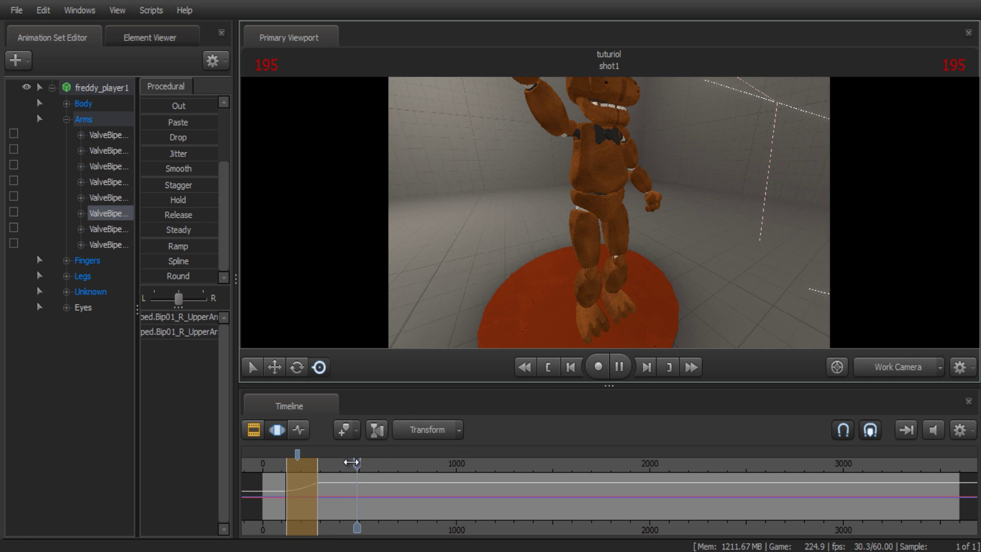
drag(351, 462, 304, 462)
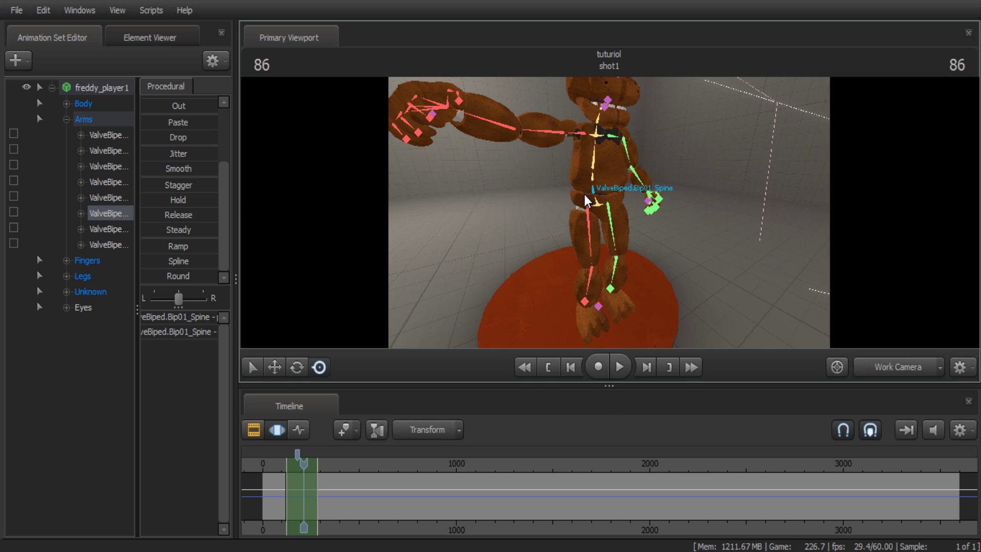
ctrl+click(586, 201)
ctrl+click(536, 135)
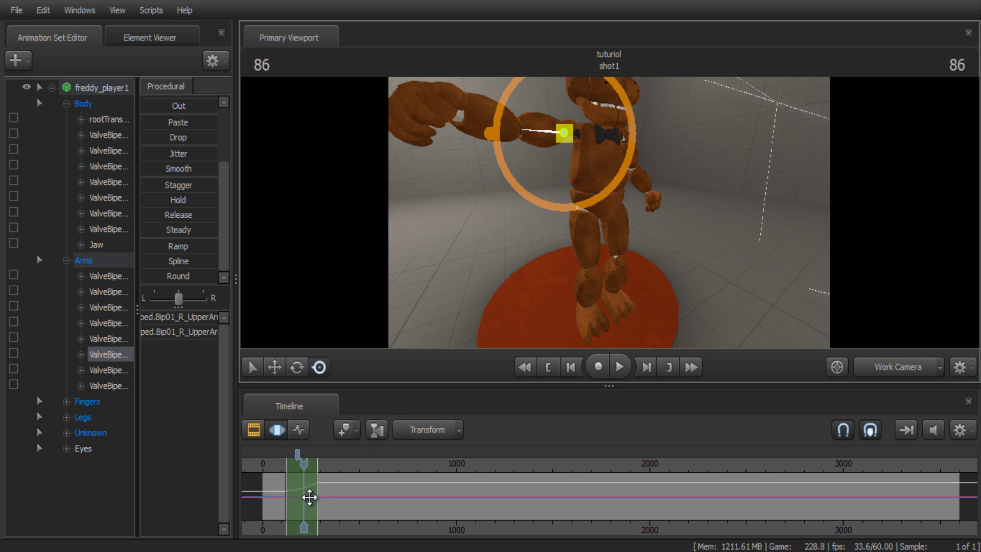
drag(319, 495, 182, 490)
Step: Select the spine bone, start the time selection at frame 73 and bend Freddy's upper body far over
click(594, 189)
drag(482, 484, 921, 466)
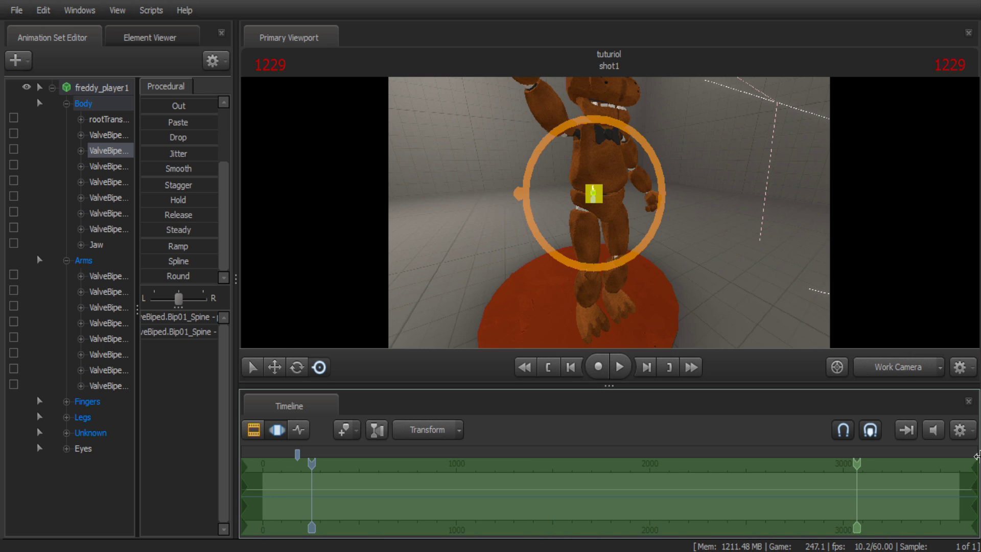
key(Up)
key(Down)
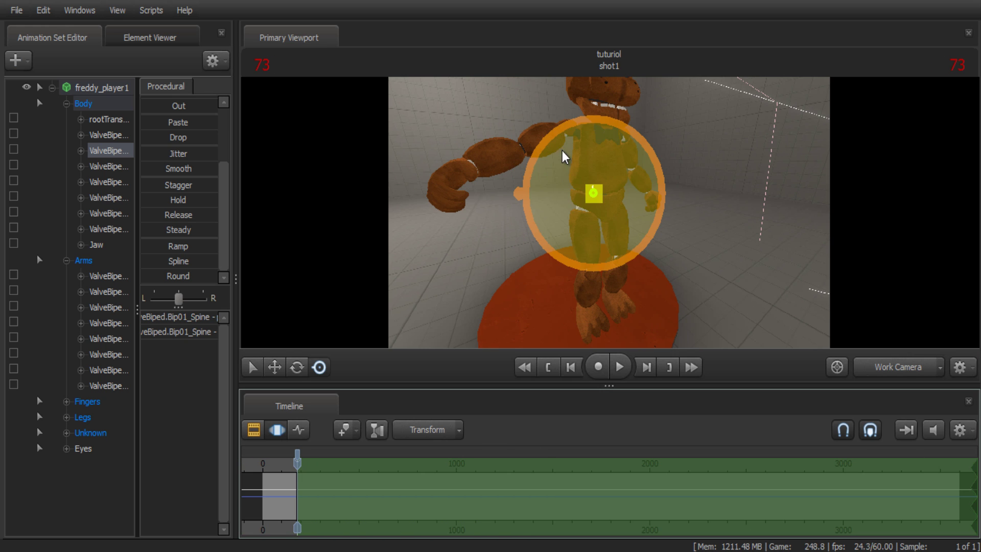
drag(565, 154, 791, 274)
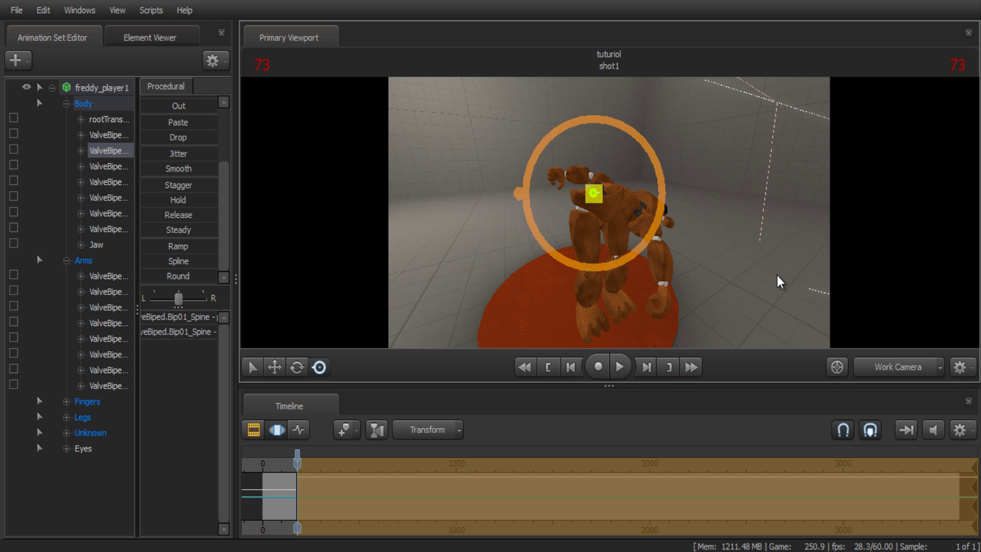
key(ctrl+z)
key(ctrl+y)
Step: Limit the time selection from before frame 73 to frame 264, blend the spine bend with the Round preset and play it back
drag(301, 501, 279, 498)
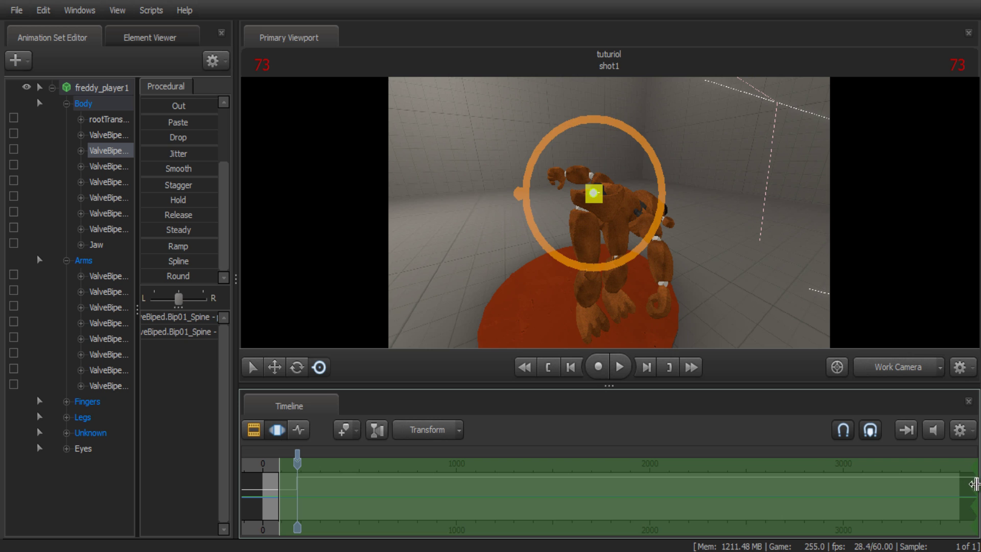
drag(974, 484, 391, 477)
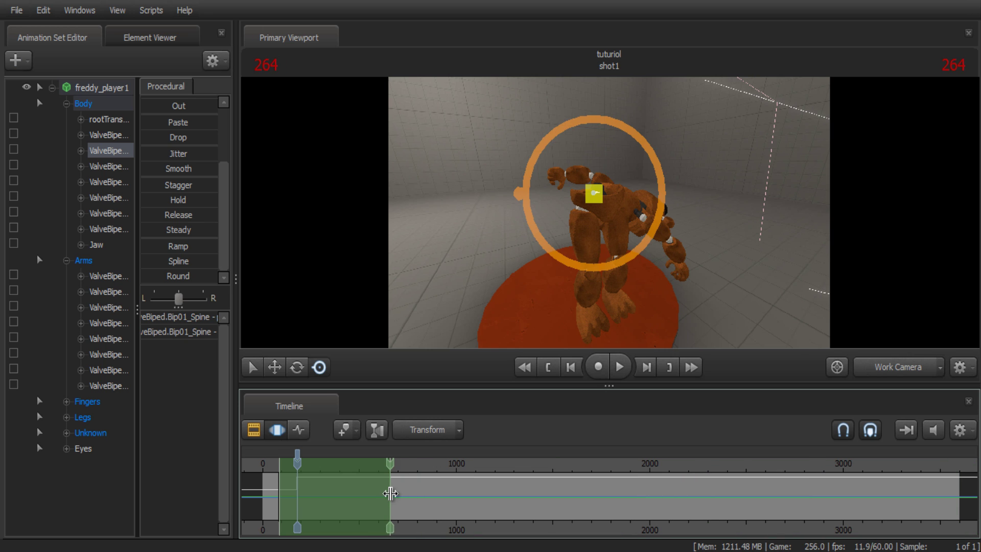
click(172, 276)
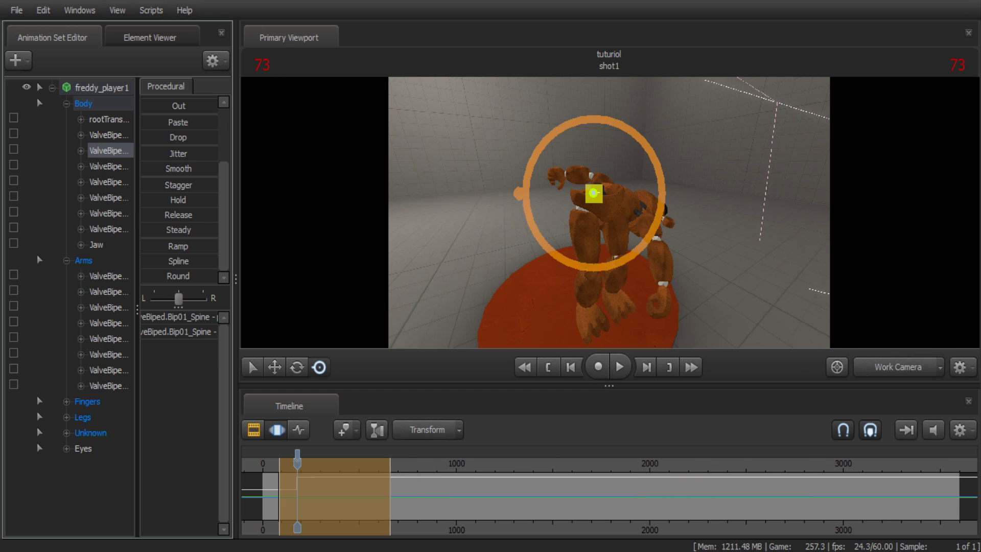
click(547, 367)
click(619, 366)
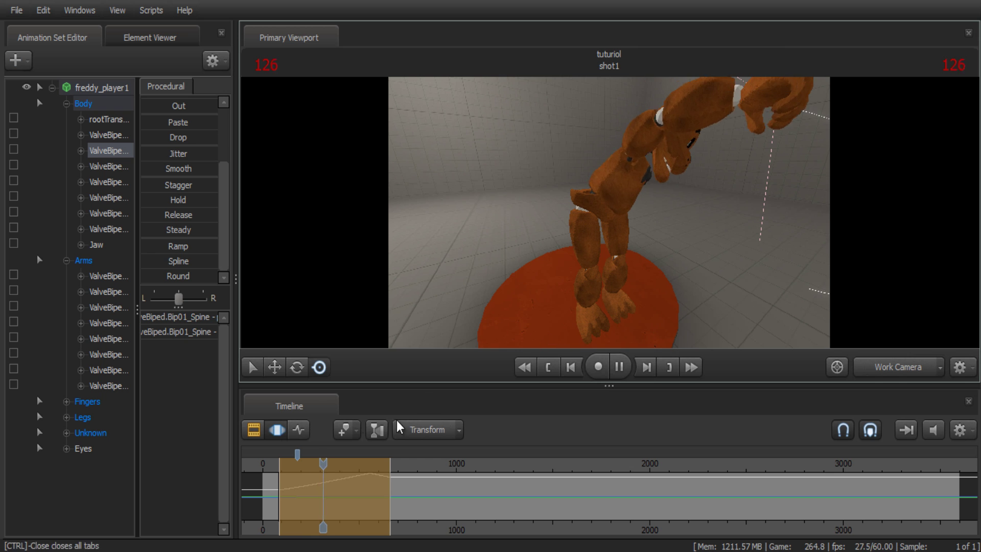
click(328, 478)
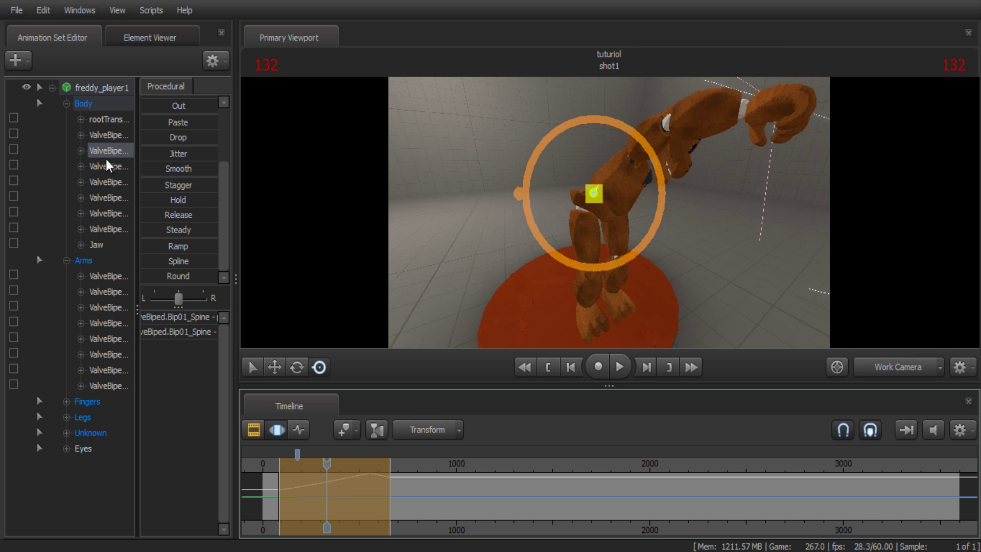
Step: Select the entire Freddy model and delete its animation samples across the whole timeline
click(100, 90)
right_click(344, 486)
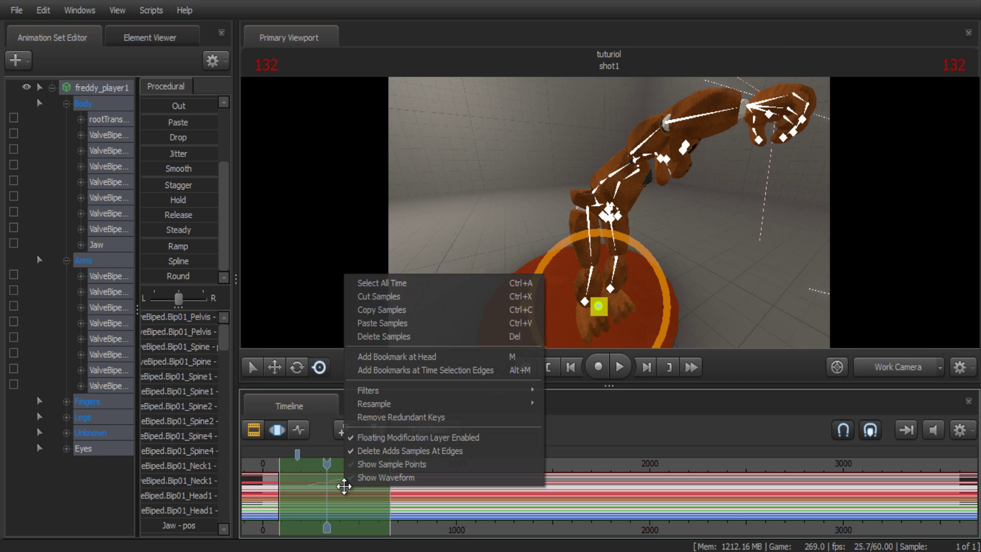
click(429, 337)
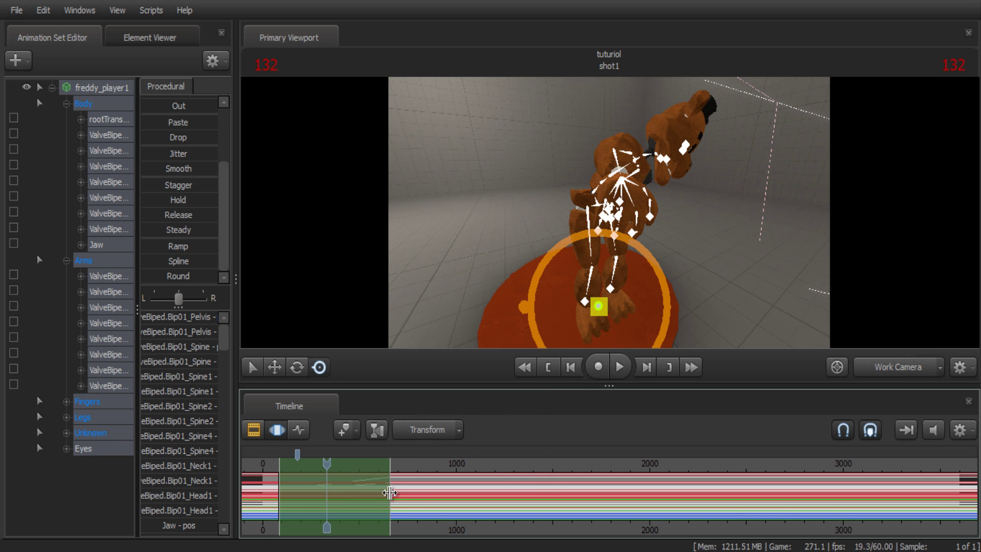
drag(389, 493, 758, 493)
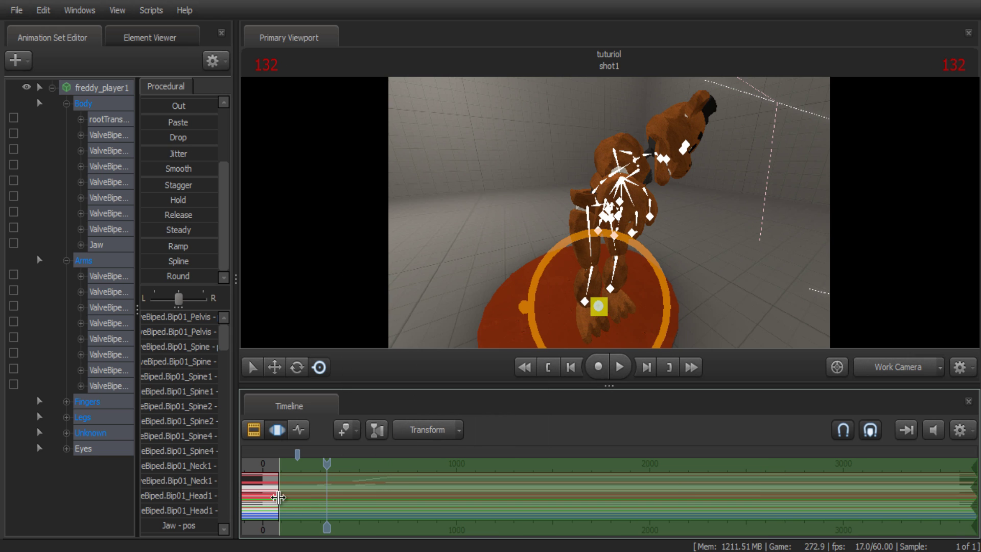
click(278, 497)
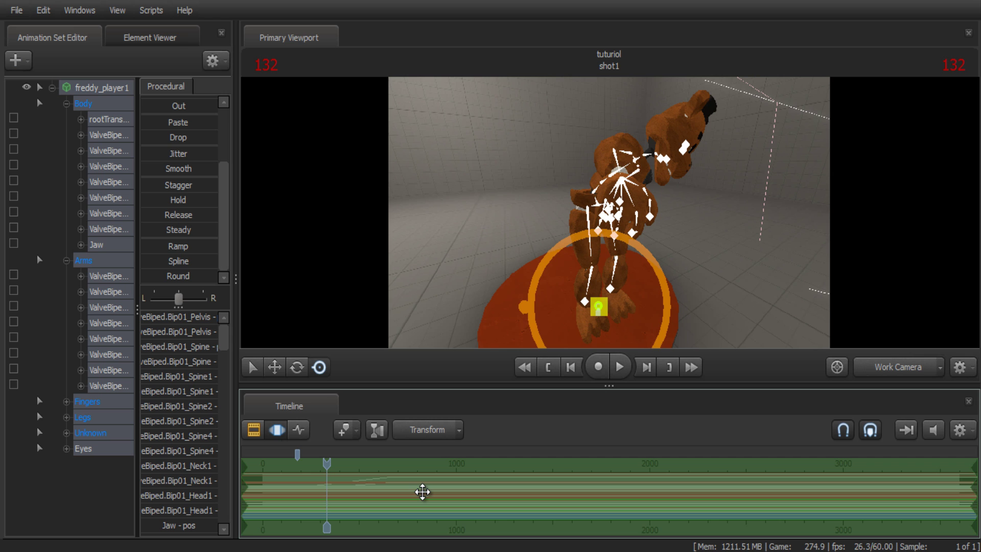
right_click(442, 507)
click(562, 350)
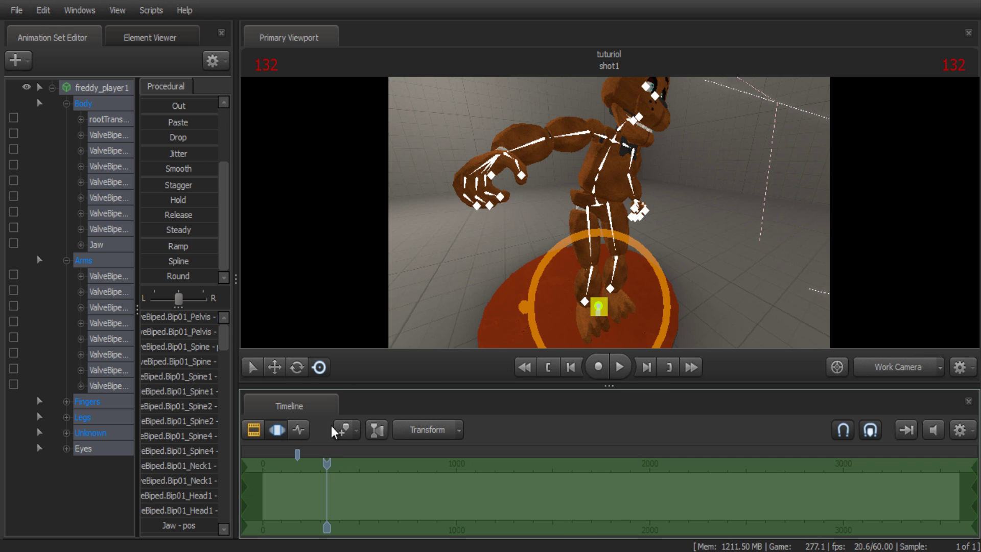
Step: Delete the bookmark at frame 73
right_click(302, 460)
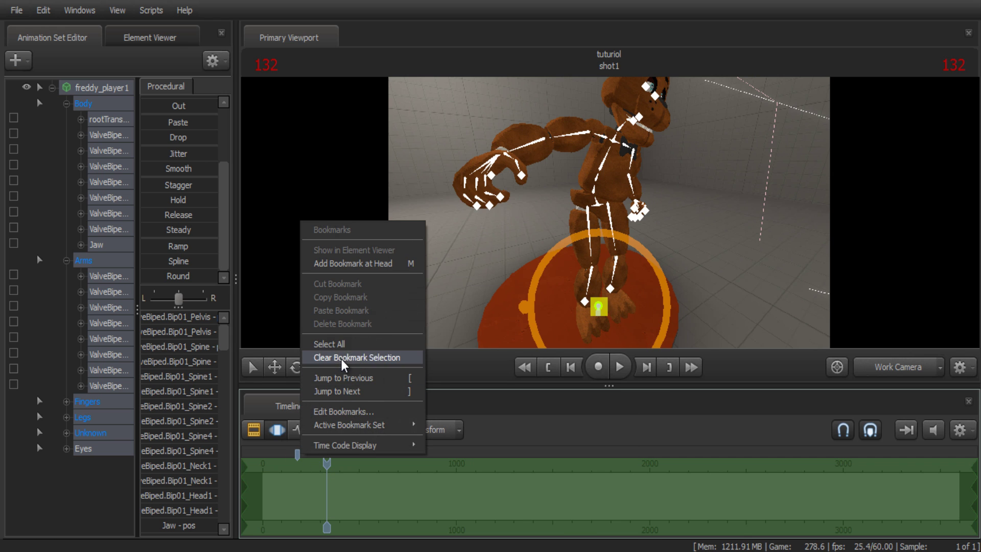
click(296, 459)
right_click(301, 462)
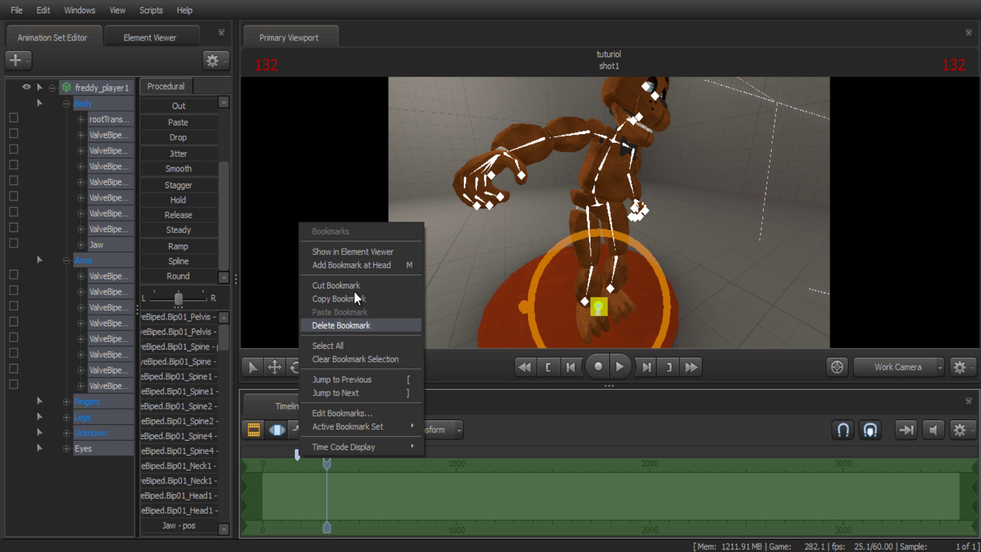
click(350, 325)
Step: Lower both of Freddy's arms toward his sides into a relaxed standing pose
drag(705, 190, 572, 267)
key(w)
key(s)
ctrl+click(579, 243)
ctrl+click(589, 218)
drag(745, 217, 549, 219)
key(s)
ctrl+click(562, 171)
Step: Select the whole Freddy model, switch to the Graph Editor and add a key at frame 0
click(102, 93)
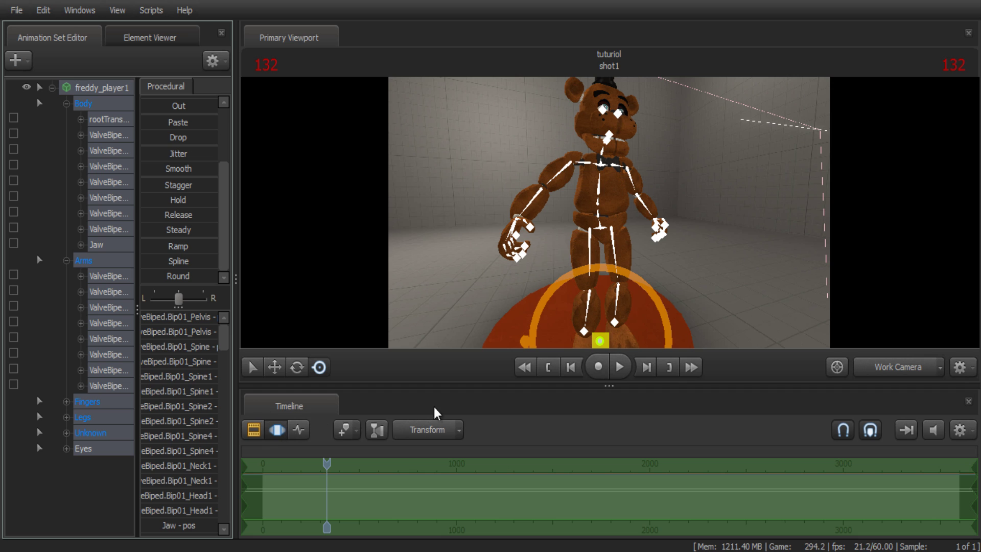
click(538, 367)
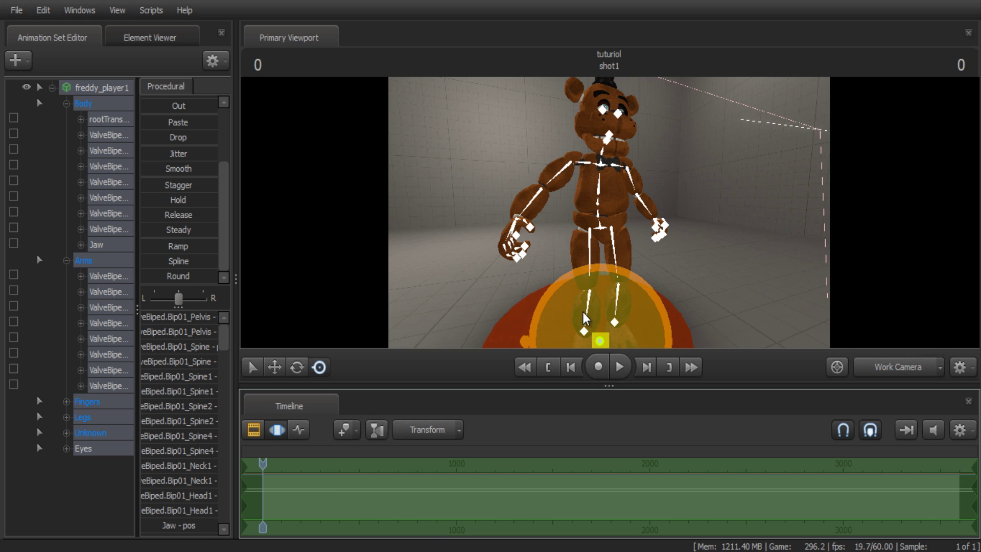
click(298, 429)
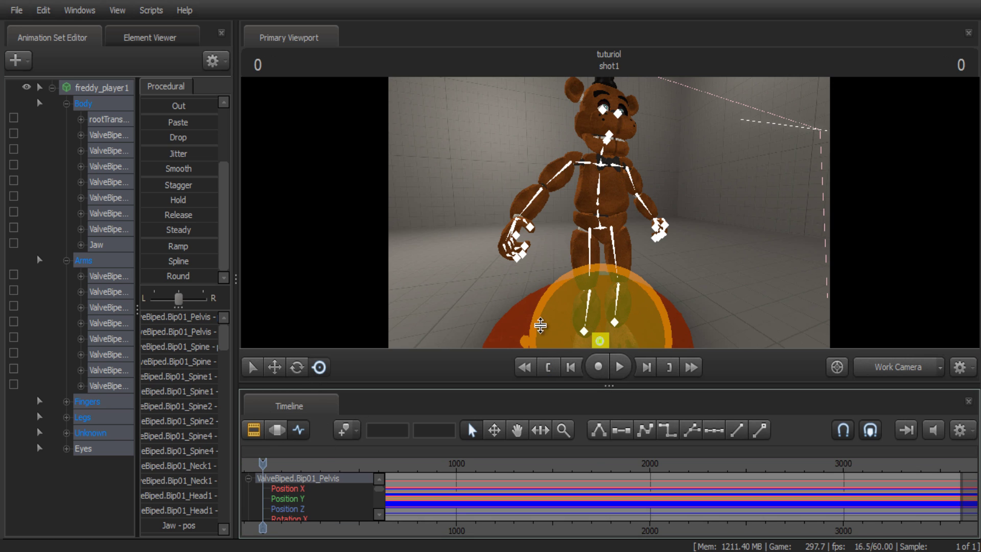
click(274, 368)
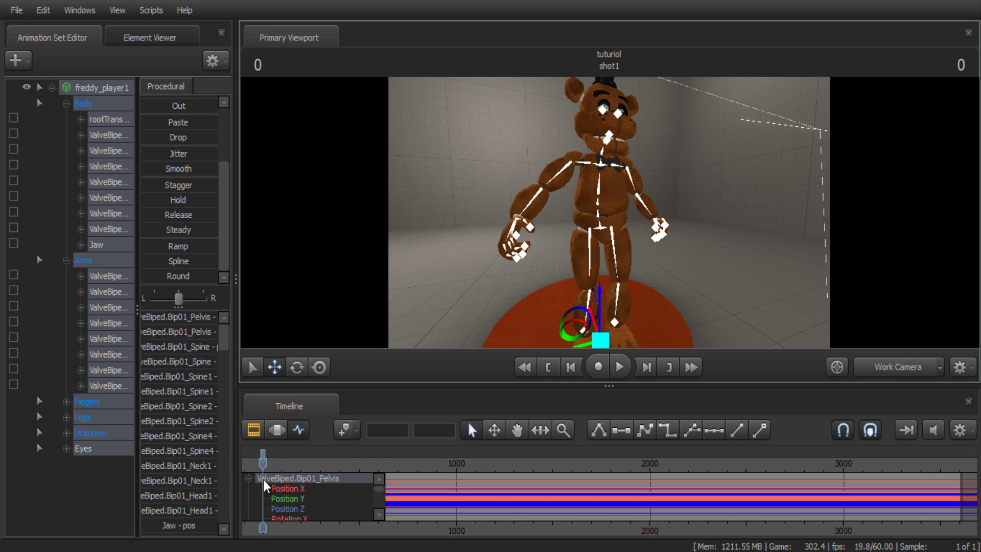
Step: Move to frame 12 and raise Freddy's pelvis slightly with the Move tool
drag(262, 461, 271, 465)
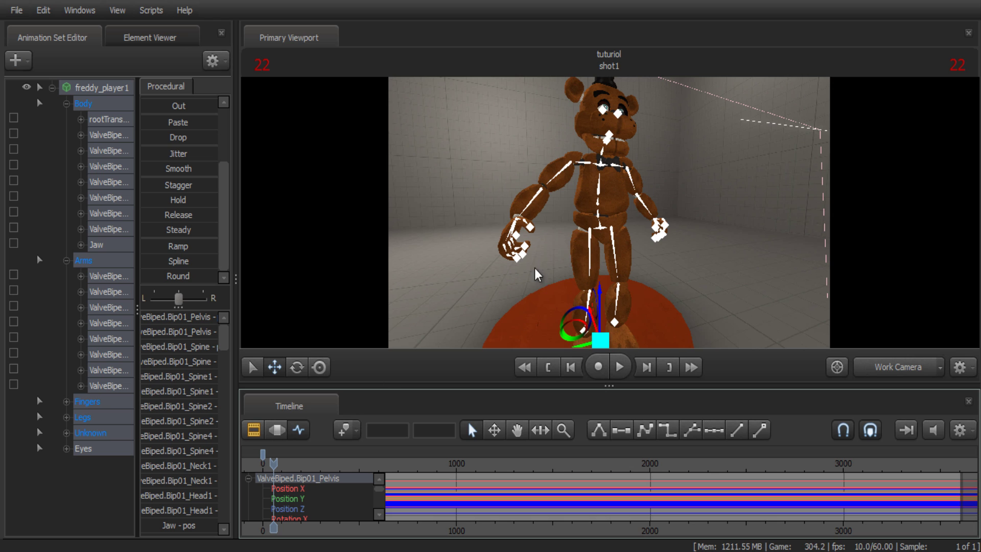
click(601, 228)
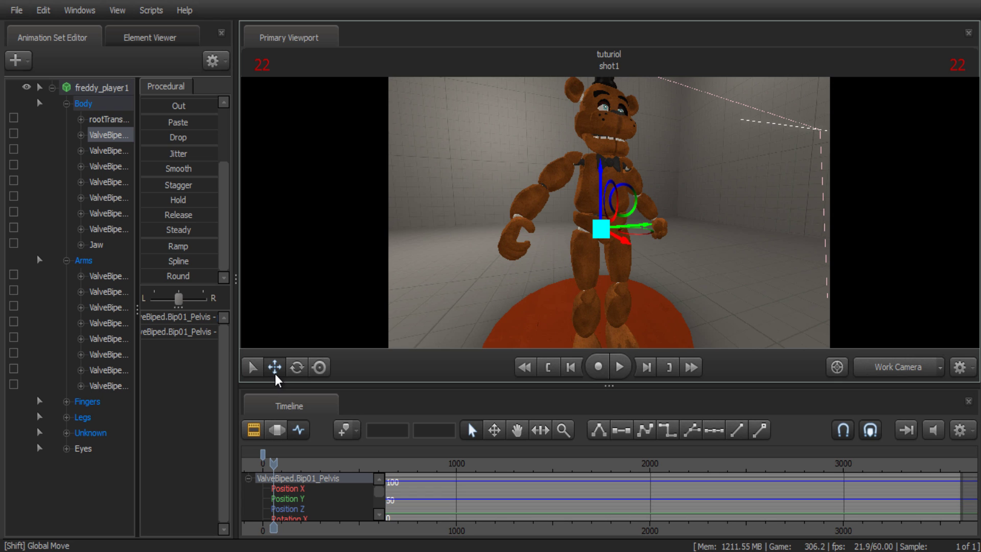
mouse_move(269, 468)
mouse_down()
mouse_move(263, 456)
mouse_move(268, 462)
mouse_up()
drag(604, 208, 610, 195)
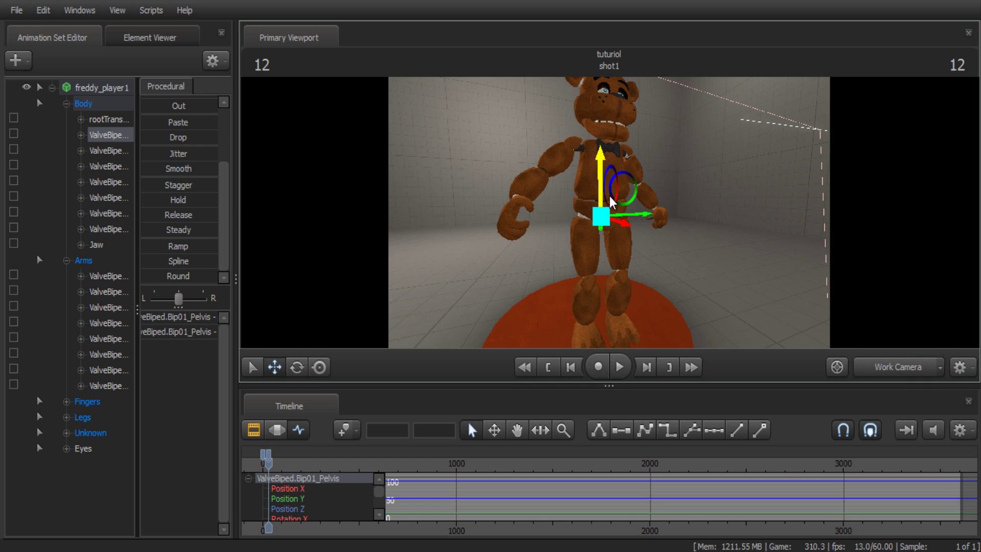
Step: Rotate Freddy's left and right thighs outward at frame 12 so the legs spread apart
ctrl+click(620, 234)
click(297, 367)
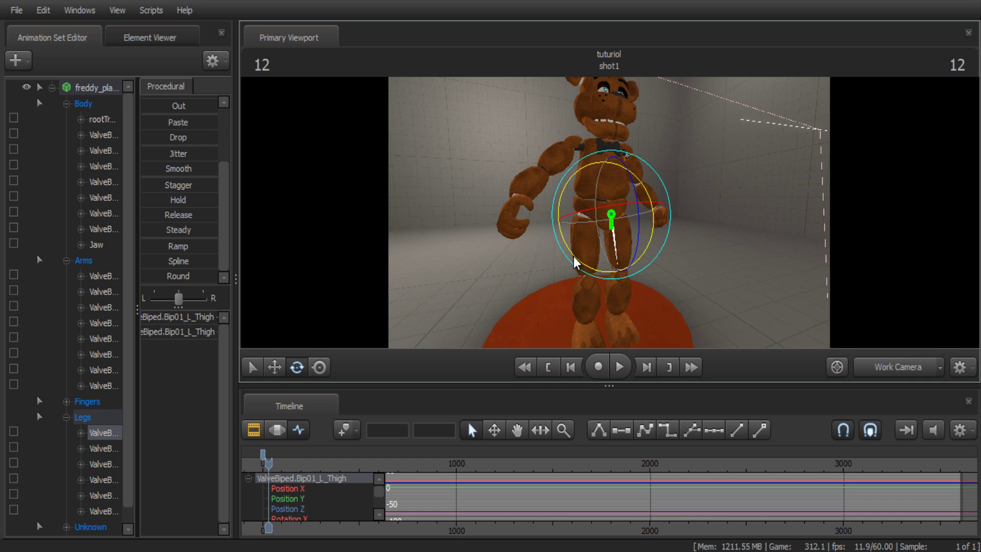
drag(573, 263, 585, 260)
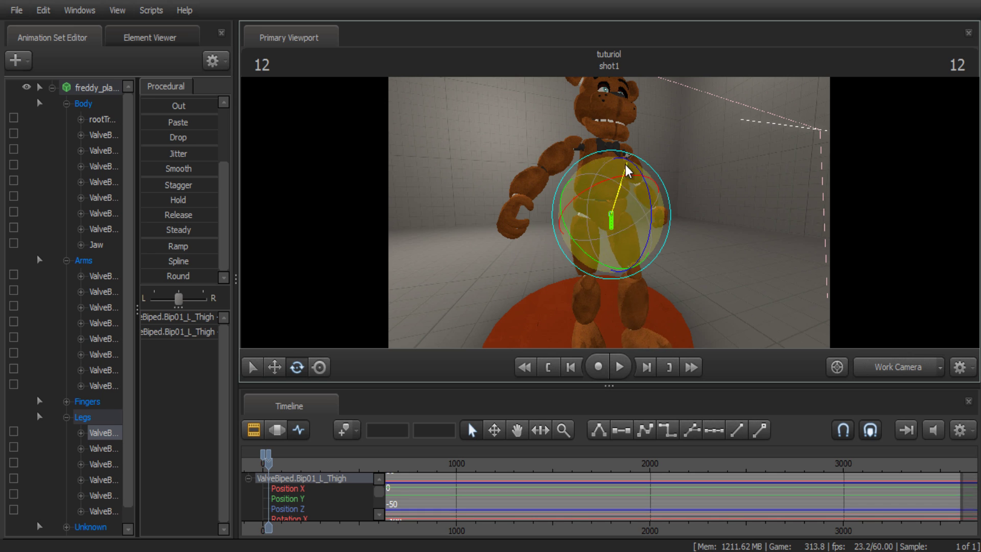
click(584, 244)
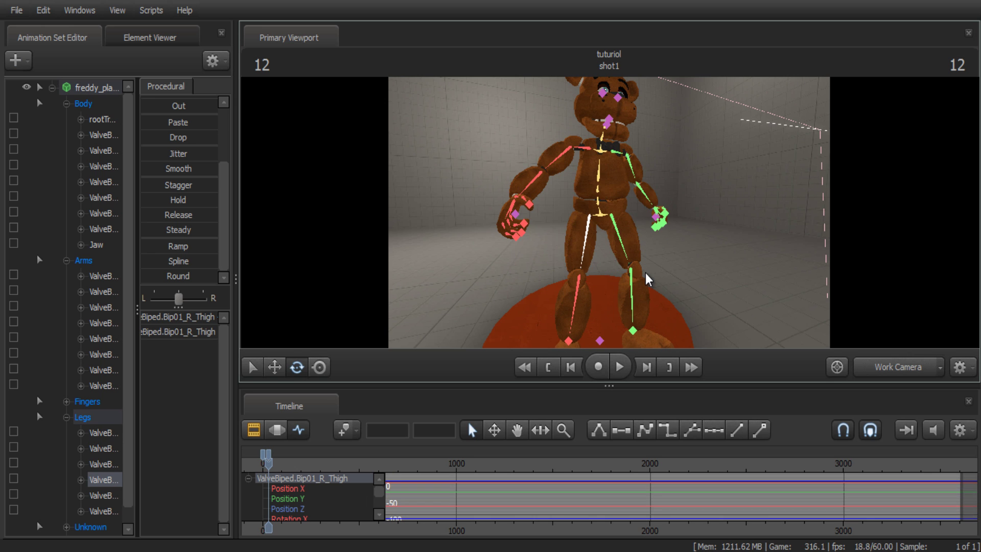
click(634, 252)
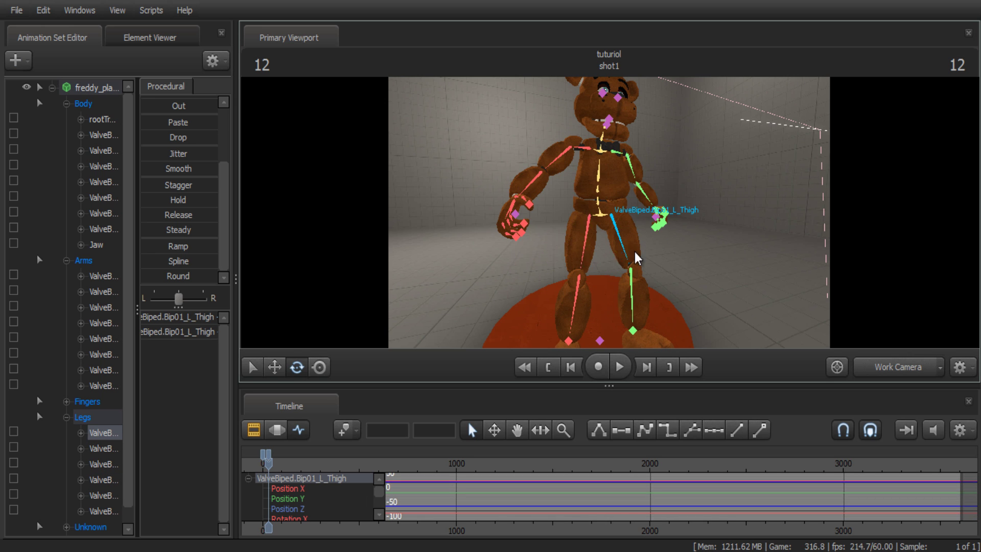
click(605, 179)
Step: Rotate Freddy's right upper arm up to shoulder height and adjust the right forearm at frame 12
ctrl+click(558, 153)
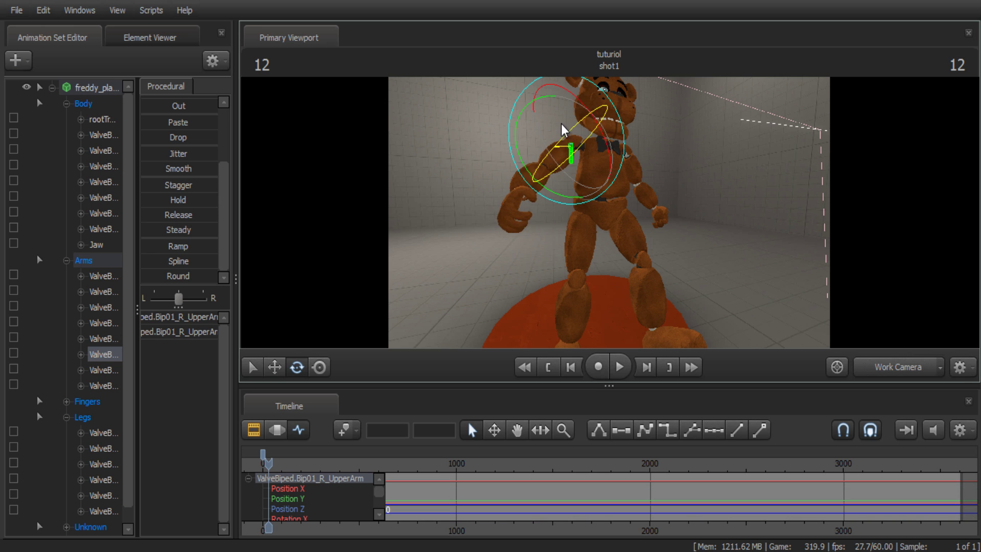
drag(561, 123, 540, 136)
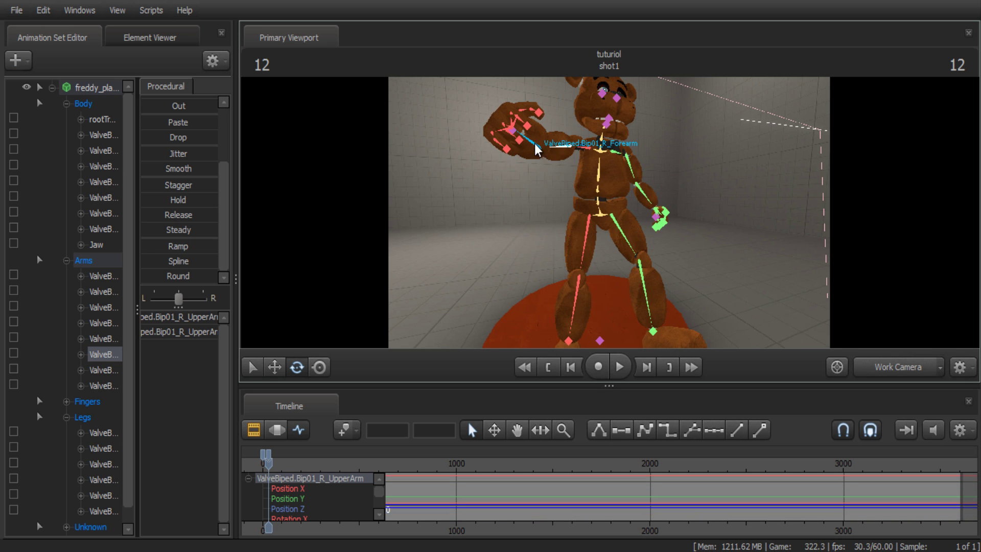
ctrl+click(534, 144)
drag(528, 173, 523, 105)
Step: Raise Freddy's left upper arm and bend the left forearm upward at frame 12
key(w)
drag(609, 213, 618, 287)
key(w)
ctrl+click(602, 260)
key(a)
drag(664, 245, 628, 379)
drag(619, 234, 671, 212)
ctrl+click(710, 227)
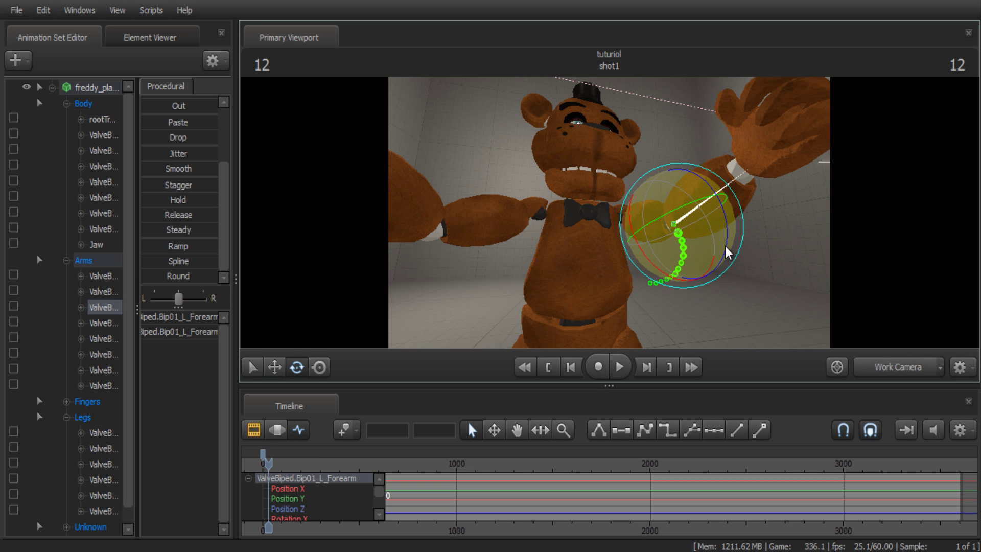
drag(725, 246, 645, 200)
Step: Refine the rotation of Freddy's left upper arm and forearm in the raised pose
ctrl+click(657, 206)
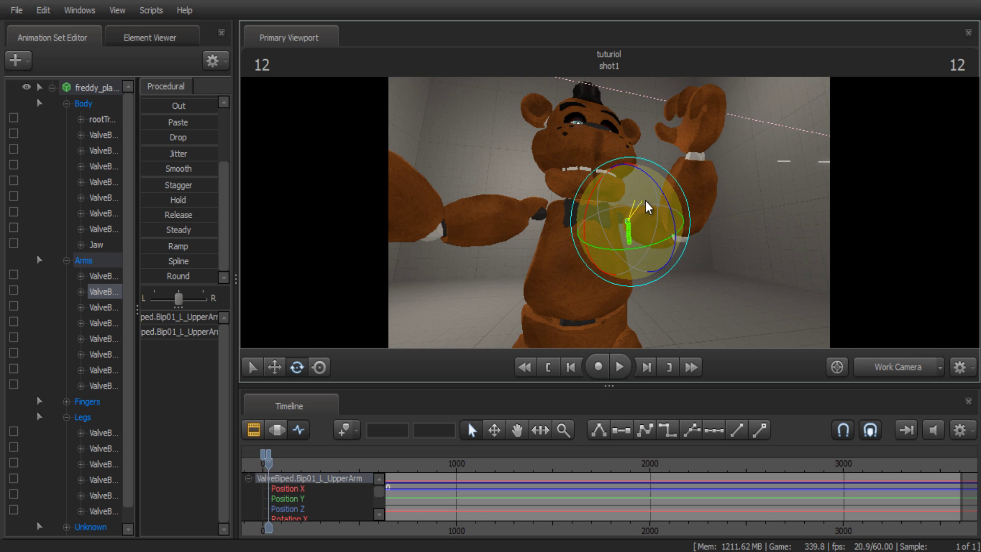
ctrl+click(692, 210)
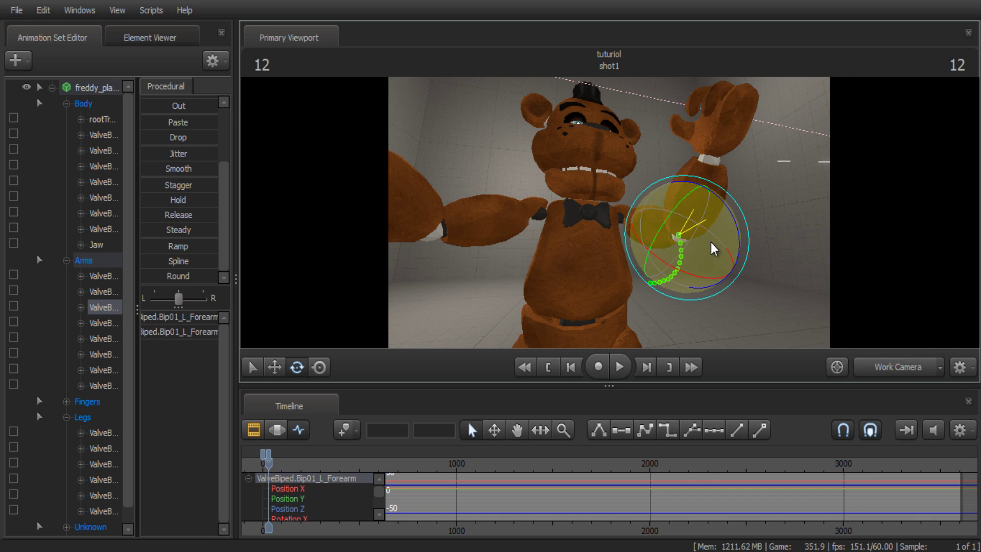
drag(710, 243, 697, 163)
click(749, 173)
Step: Adjust Freddy's arms and head in the frame 12 pose and play back the movement from the start
drag(636, 236, 595, 174)
key(s)
key(w)
key(s)
drag(636, 206, 562, 342)
ctrl+click(605, 238)
ctrl+click(552, 210)
key(ctrl)
ctrl+click(713, 192)
click(619, 366)
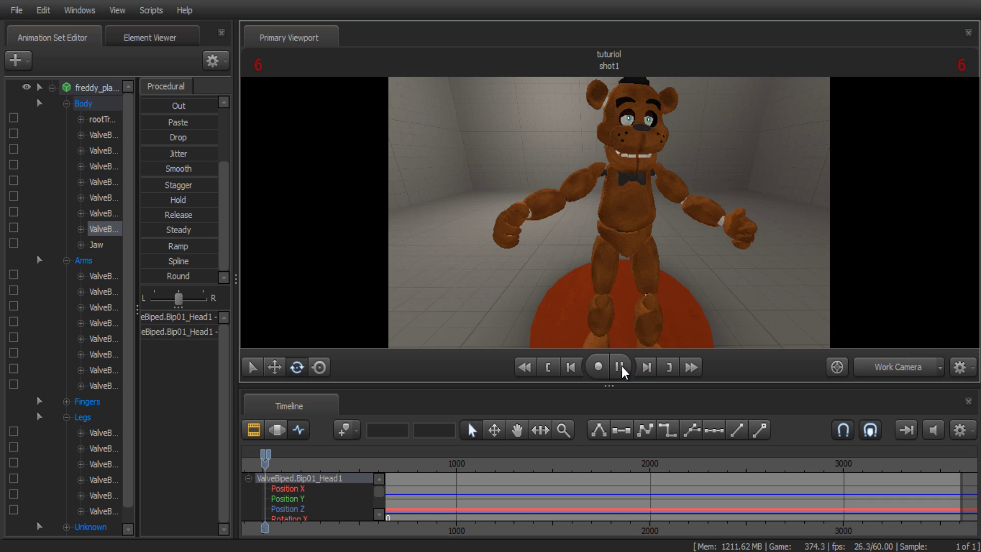
click(620, 367)
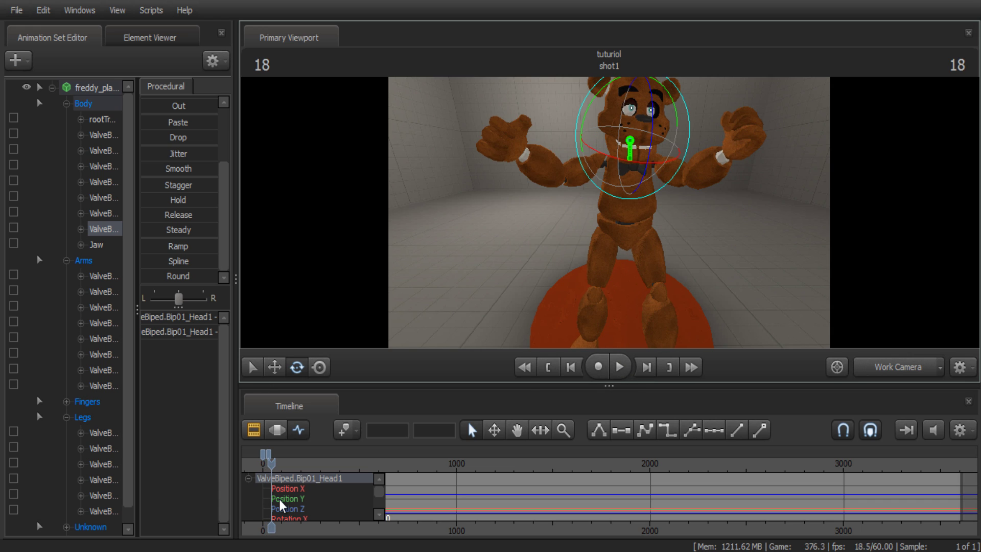
Step: Try to copy the head's frame 0 key to frame 22, and undo the resulting key change
drag(271, 463, 272, 464)
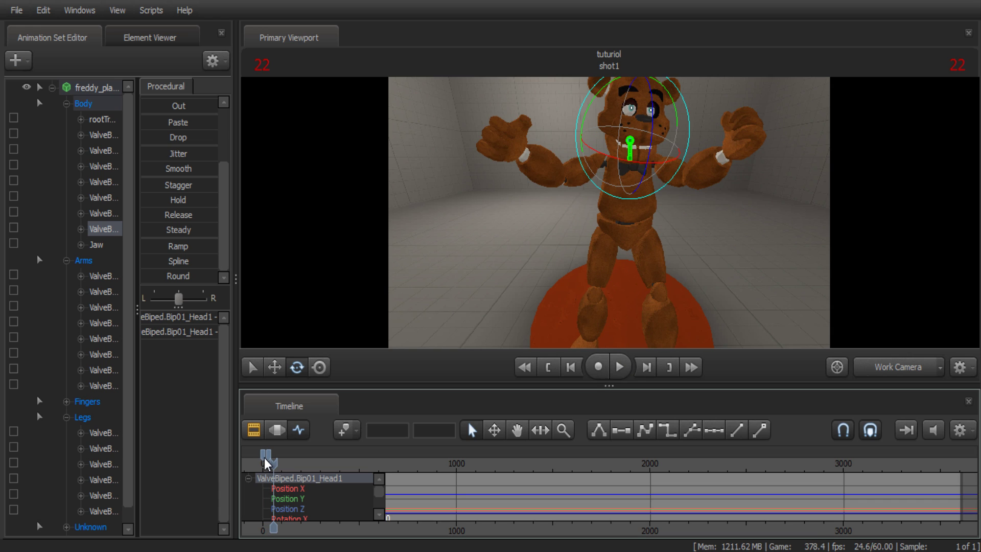
right_click(263, 458)
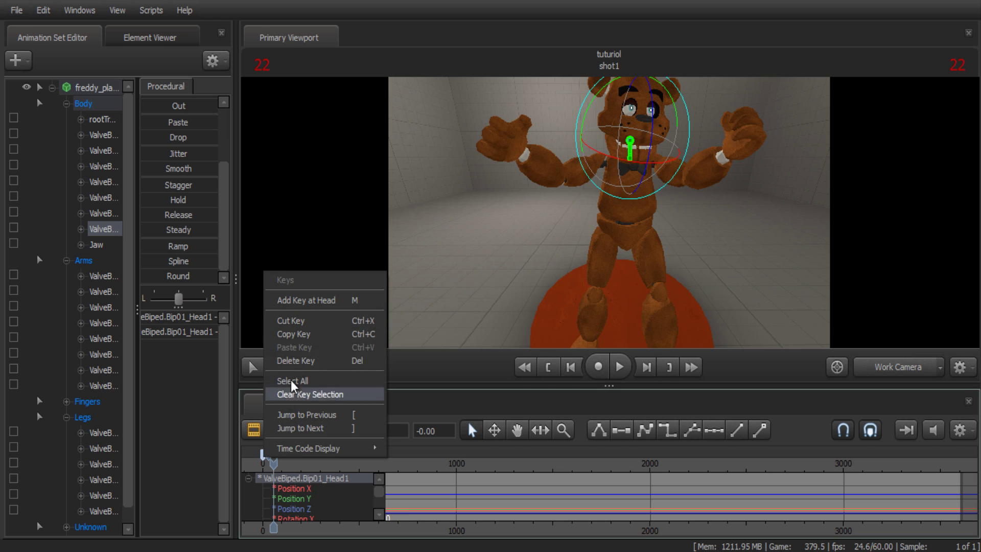
click(294, 335)
right_click(295, 457)
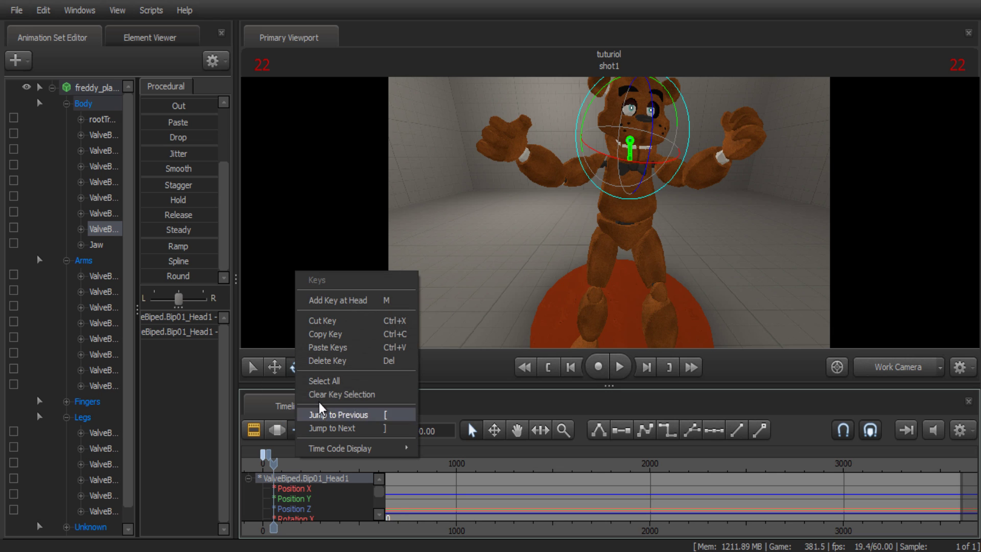
click(314, 360)
key(ctrl+z)
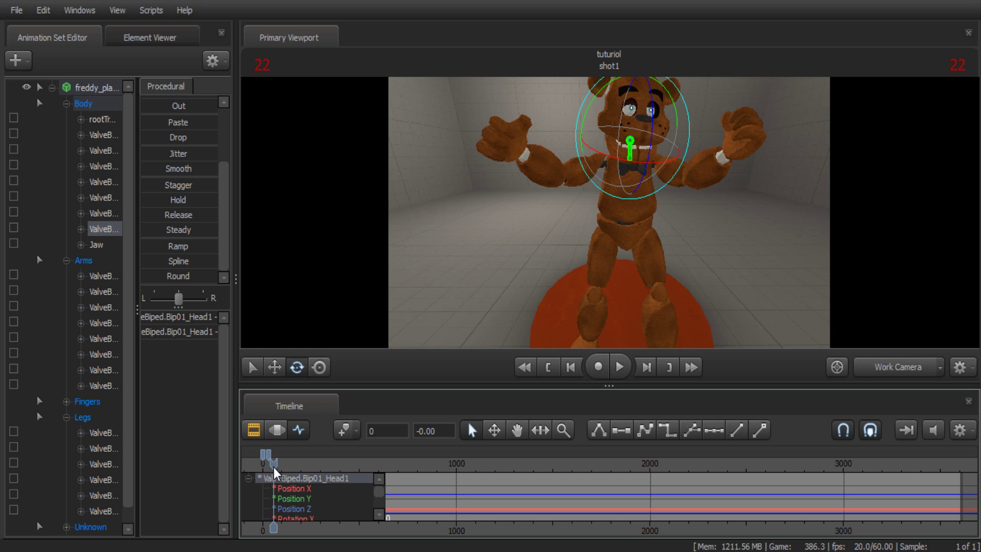
Step: Copy the head's frame 0 key and paste it at frame 25
right_click(264, 456)
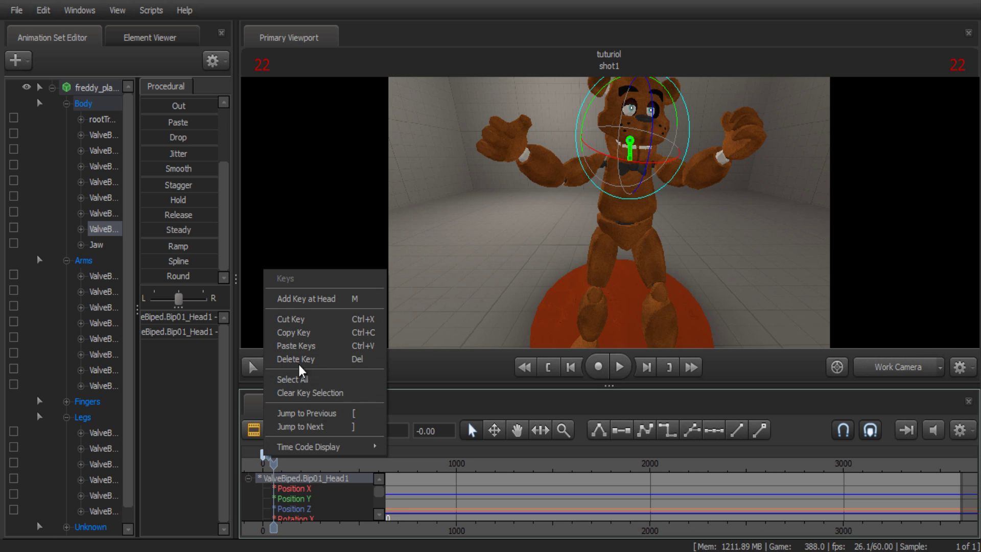
click(290, 336)
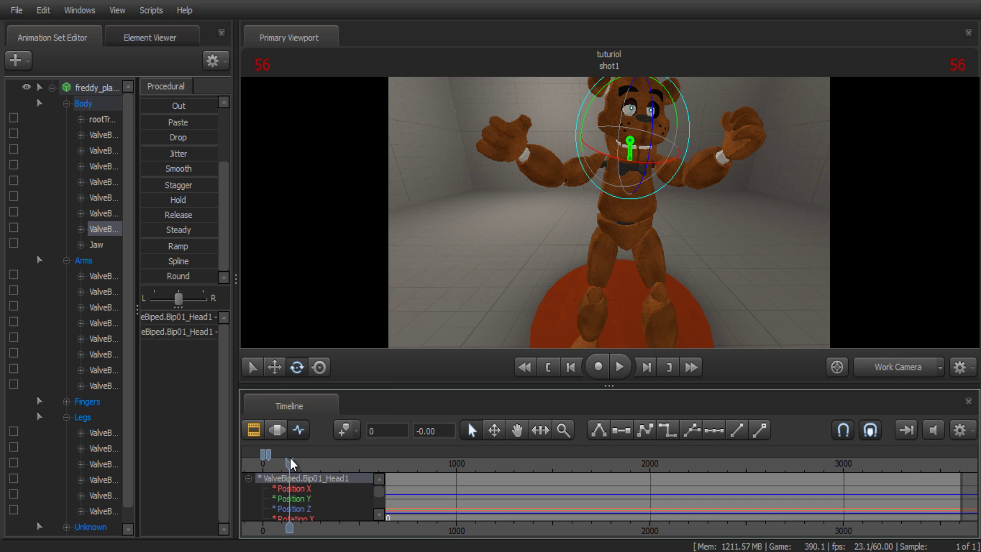
right_click(290, 462)
click(285, 466)
drag(287, 462, 274, 471)
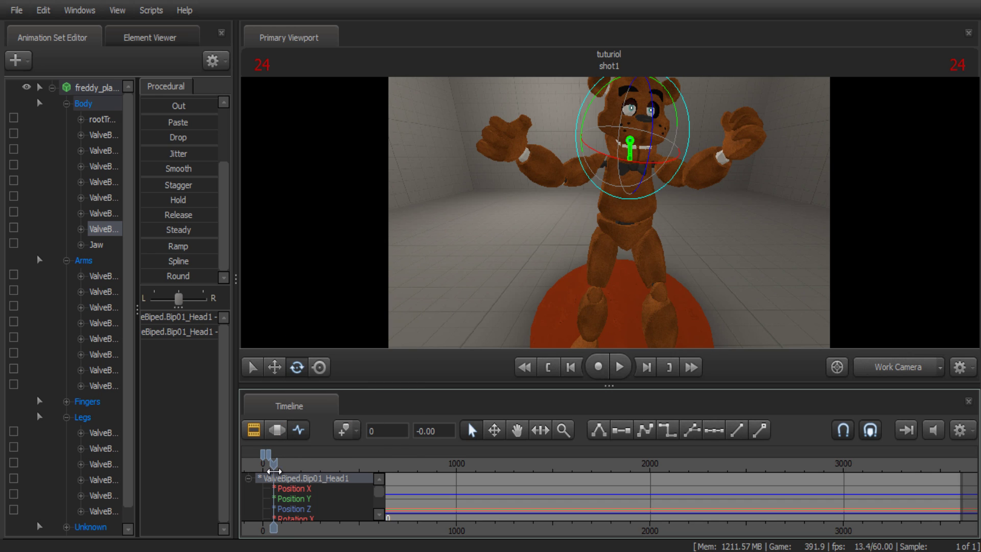
right_click(299, 456)
click(327, 342)
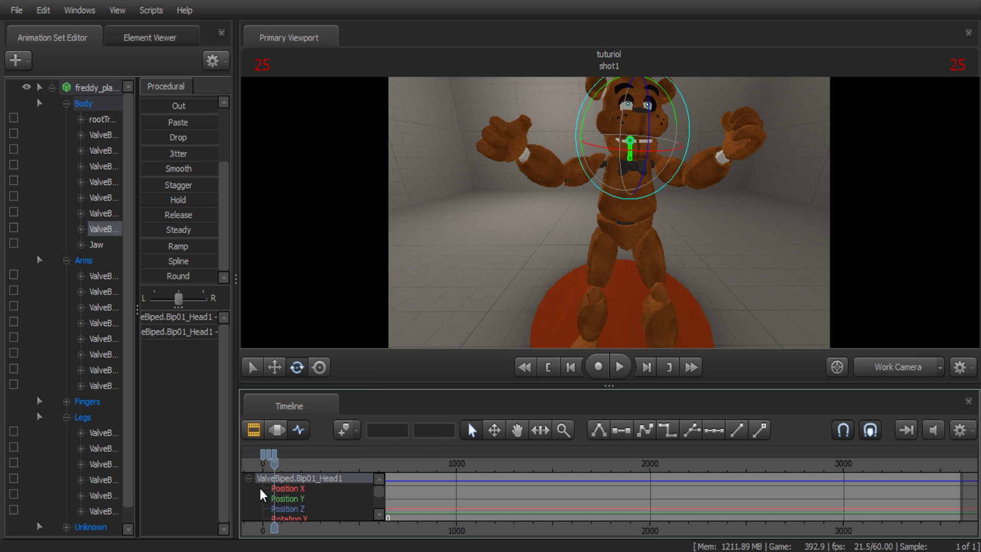
Step: Select the entire Freddy model in the animation set and delete the head key at frame 25
drag(272, 465, 266, 466)
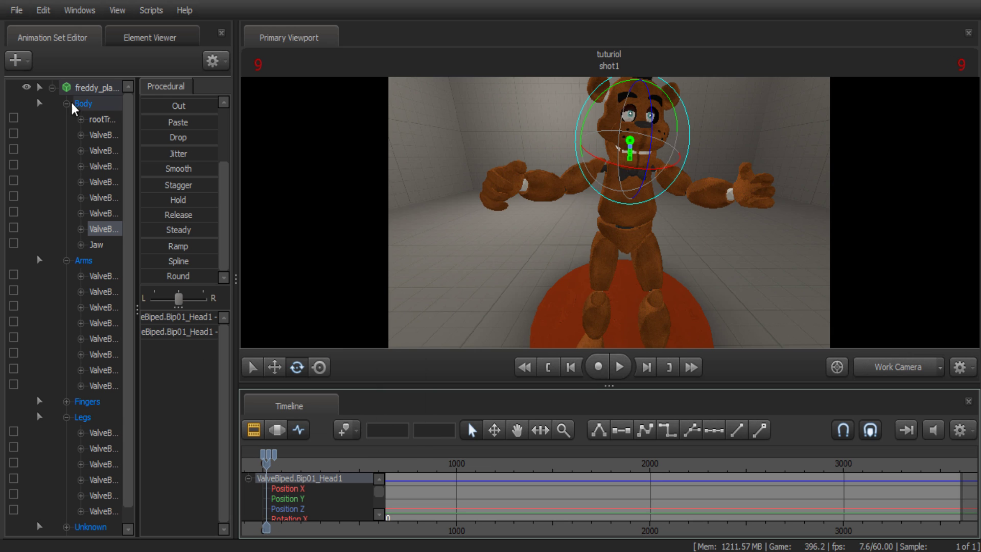
click(90, 87)
click(272, 456)
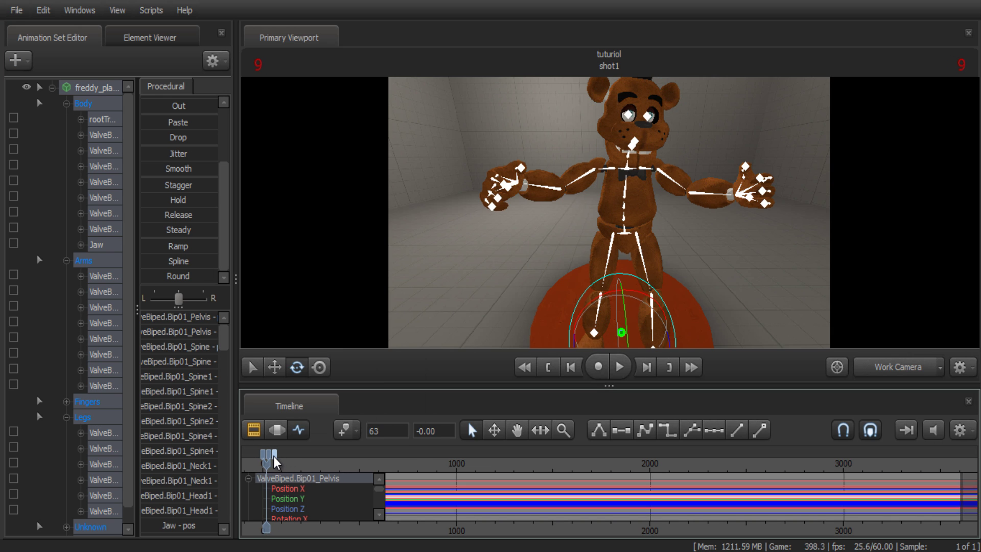
right_click(274, 456)
click(312, 358)
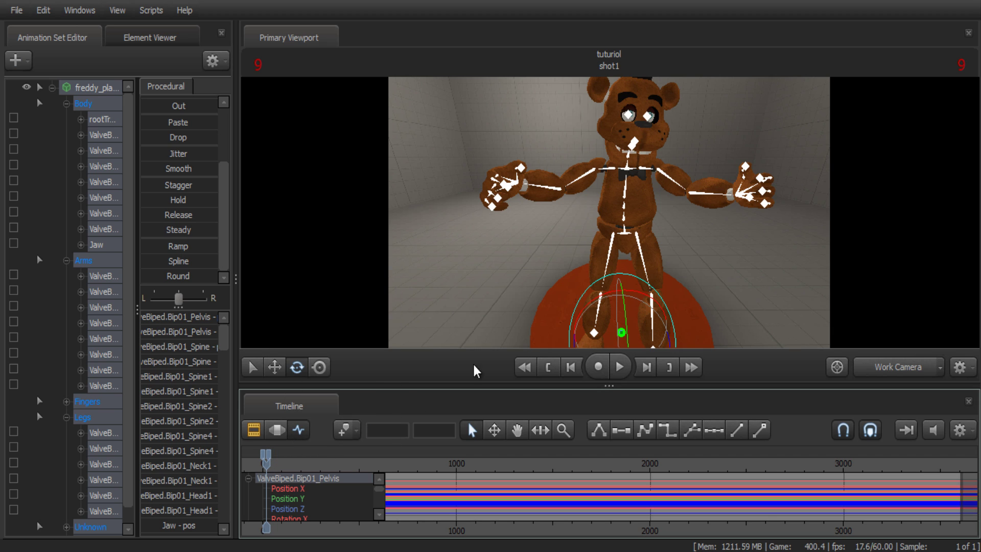
Step: Copy the whole model's frame 0 key and paste it at frame 24
click(265, 456)
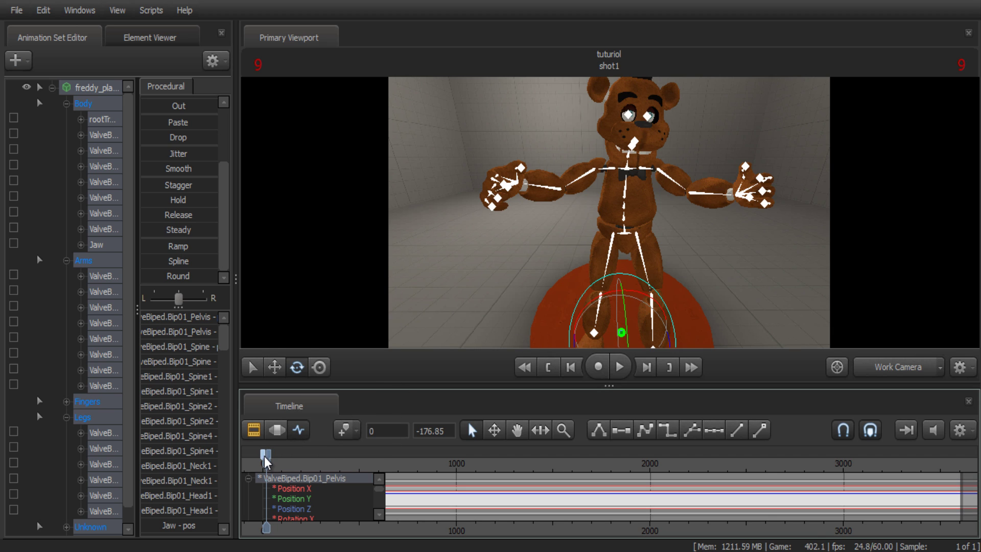
right_click(265, 455)
click(296, 334)
drag(268, 470, 274, 469)
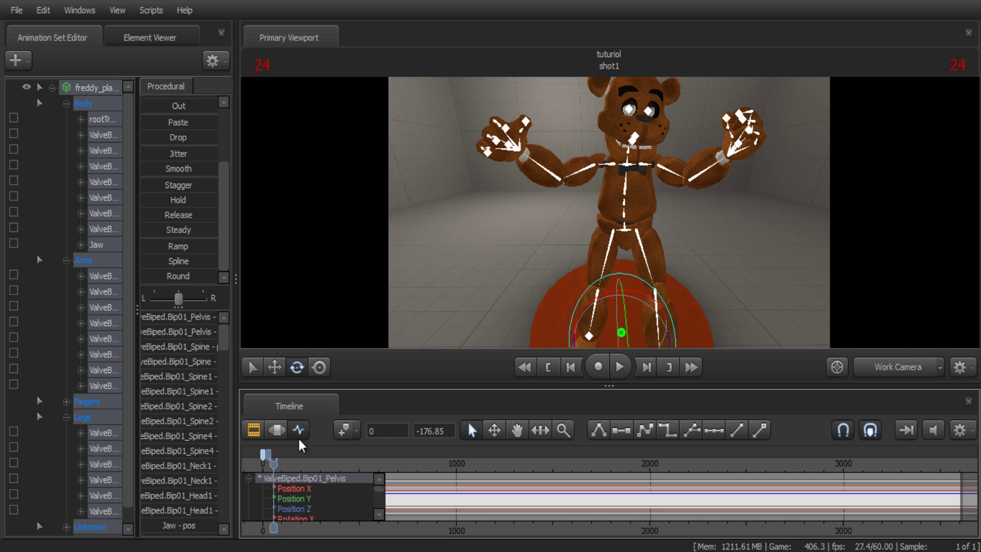
right_click(295, 458)
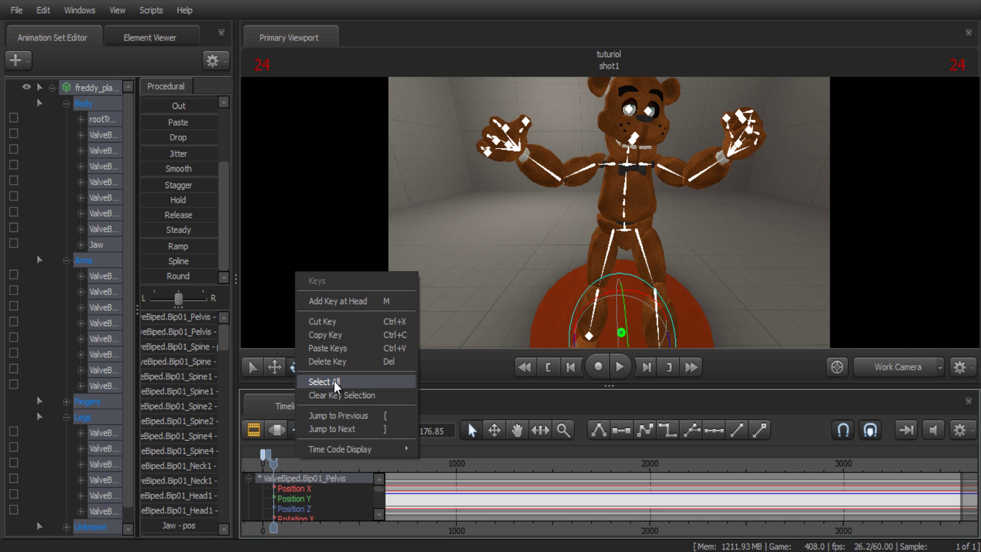
click(320, 348)
Step: Play the arm movement from frame 0, scrub back through it, and return to the start
click(571, 367)
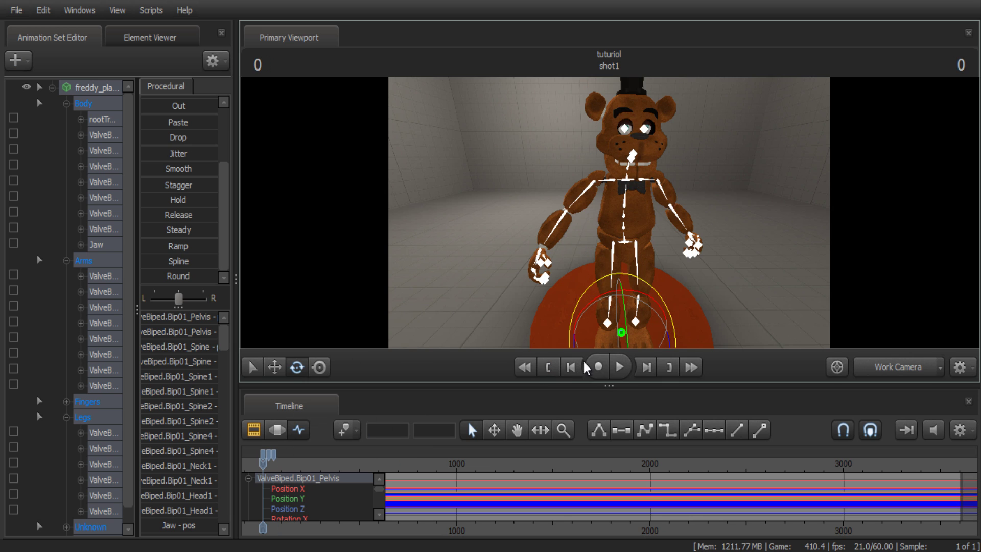
click(621, 374)
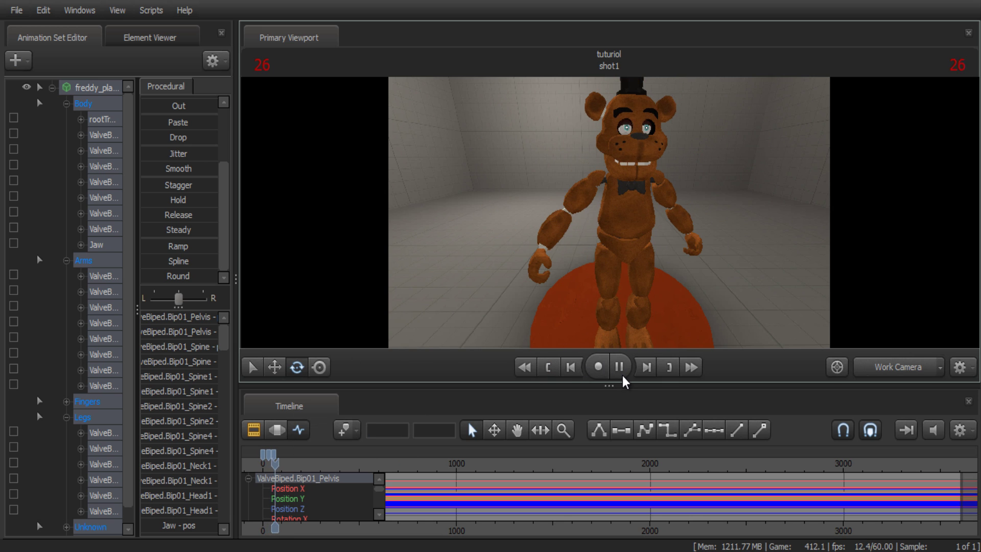
drag(297, 469, 266, 463)
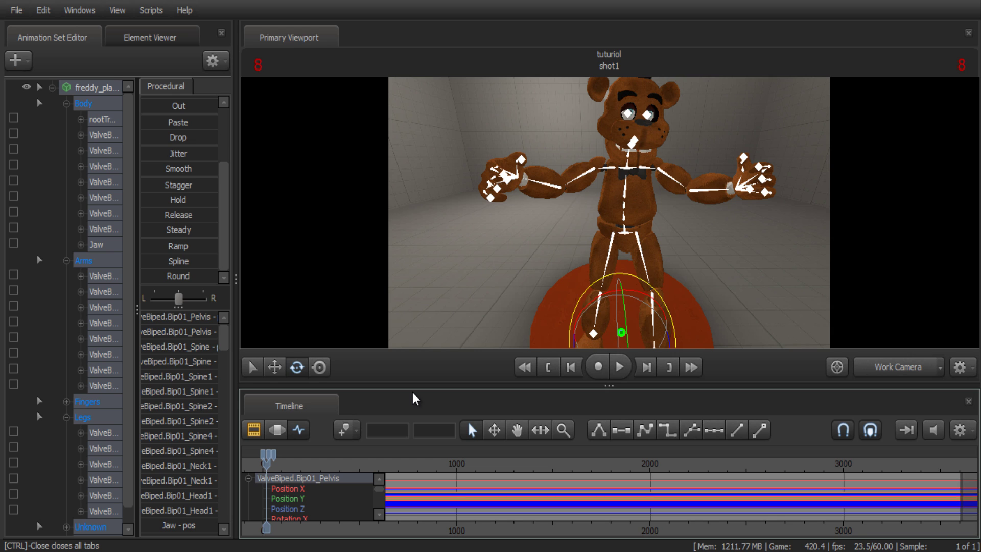
click(550, 367)
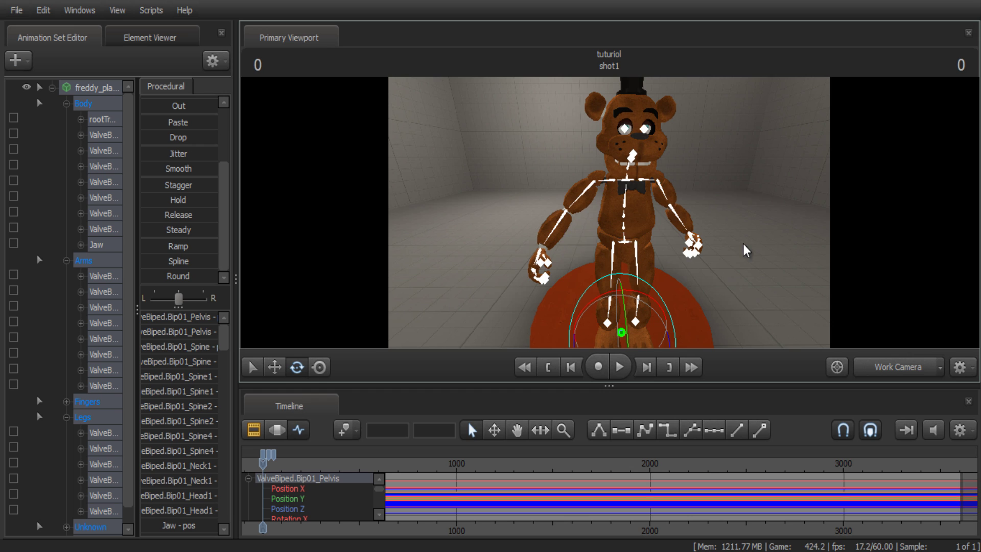
Step: Select all of Freddy's keys in the Graph Editor and delete them
drag(743, 244, 767, 214)
click(253, 432)
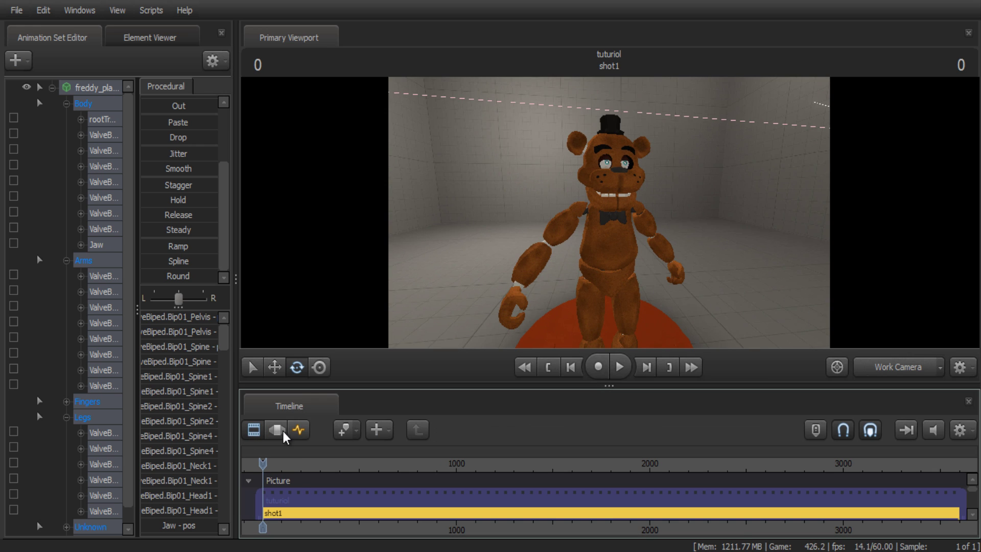
click(299, 431)
right_click(287, 456)
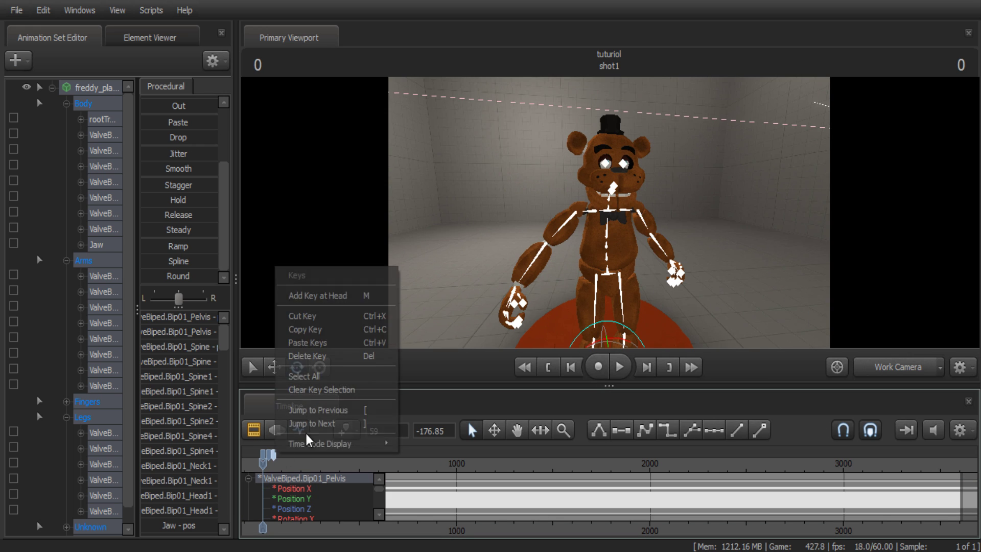
click(313, 376)
right_click(271, 452)
click(315, 354)
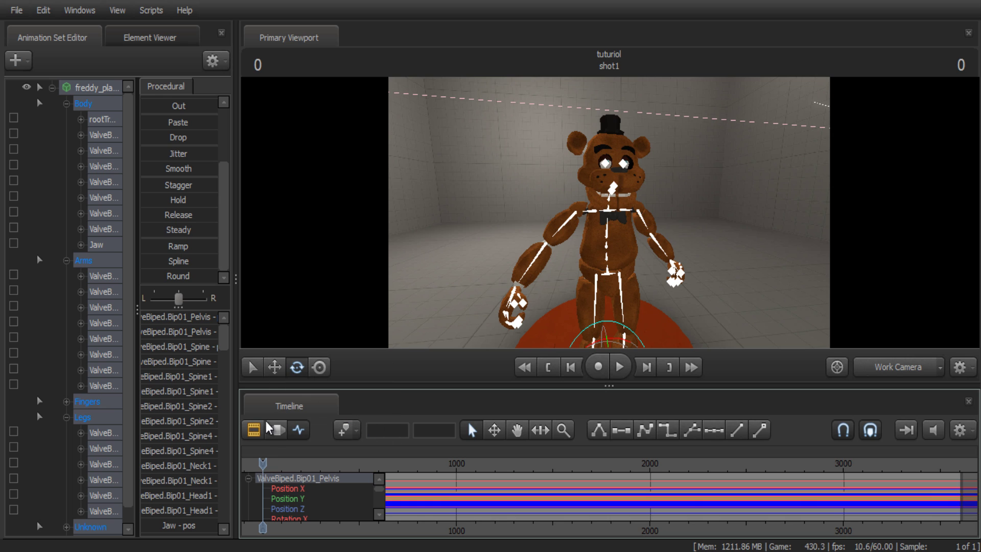
Step: Switch to the Clip Editor and open the sound file picker for the Dialog track
click(262, 428)
scroll(973, 516, down, 4)
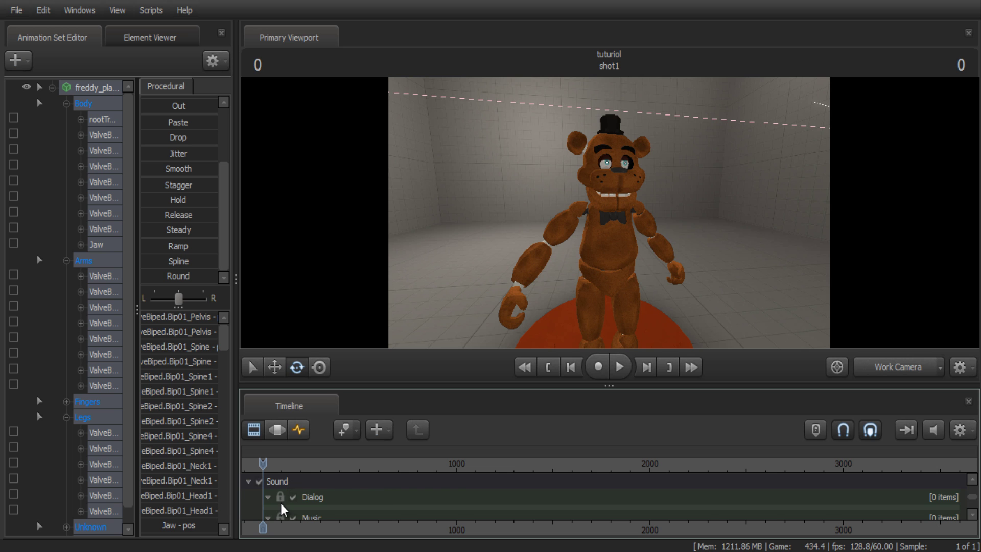
right_click(278, 499)
click(329, 404)
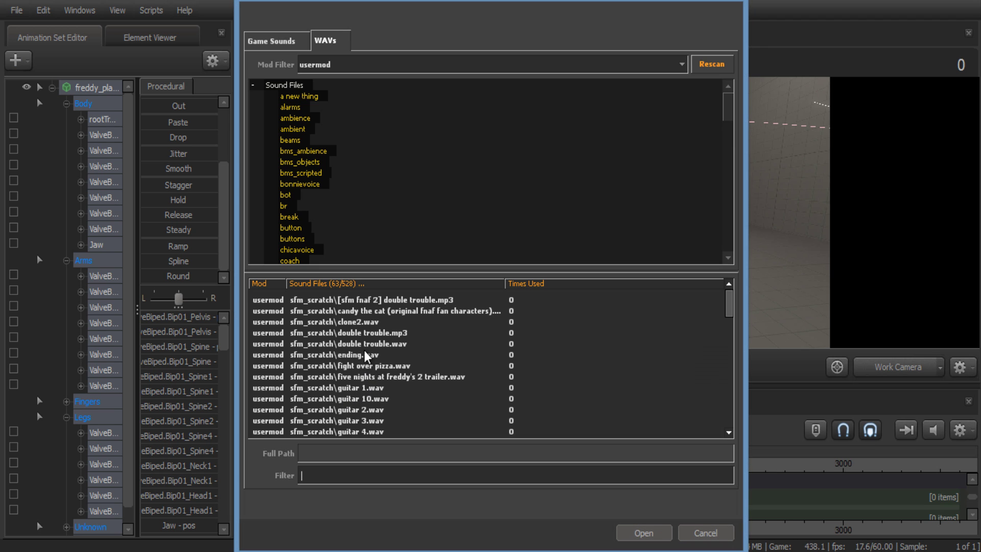
Step: Browse the usermod WAV files and preview juice 4.wav, guitar red.wav and how.wav
scroll(365, 348, down, 5)
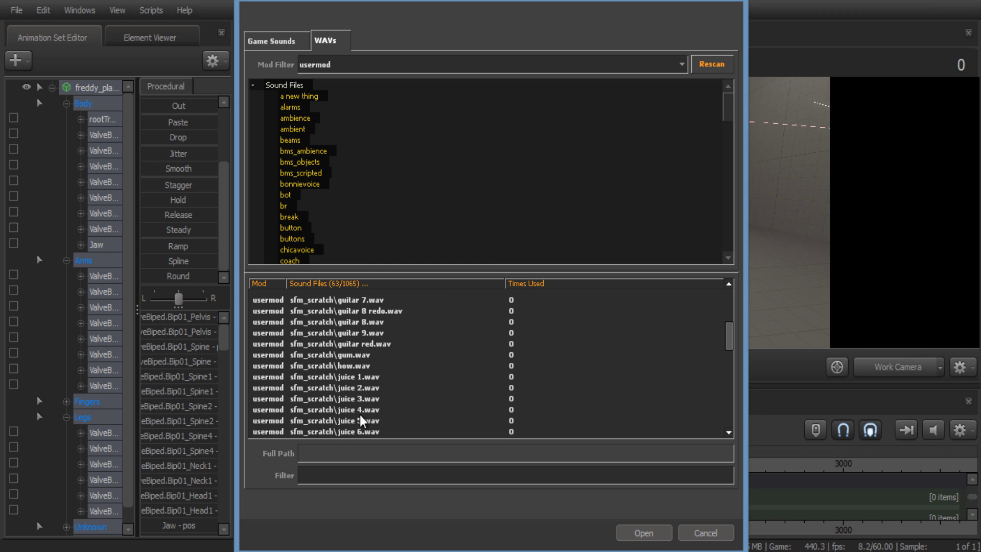
click(357, 416)
click(357, 407)
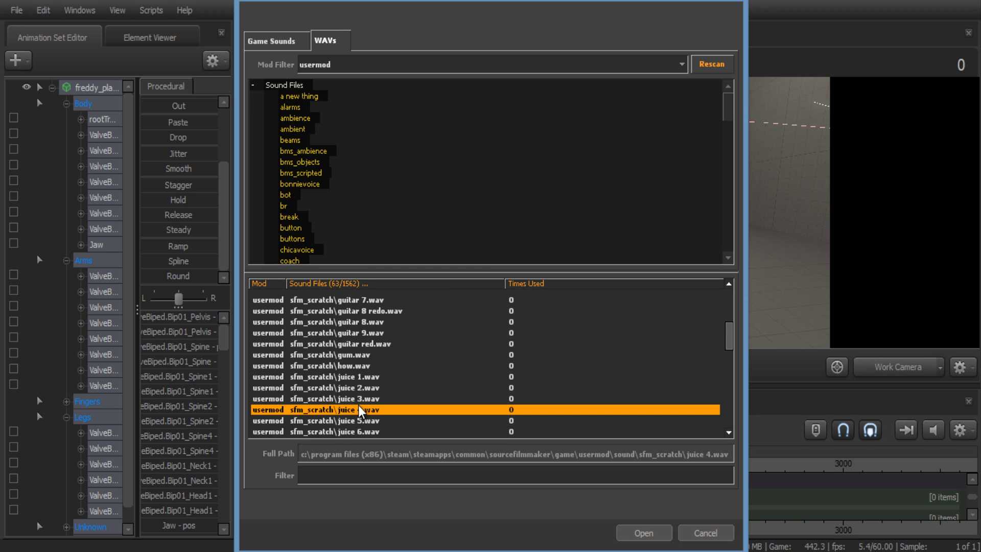
click(365, 344)
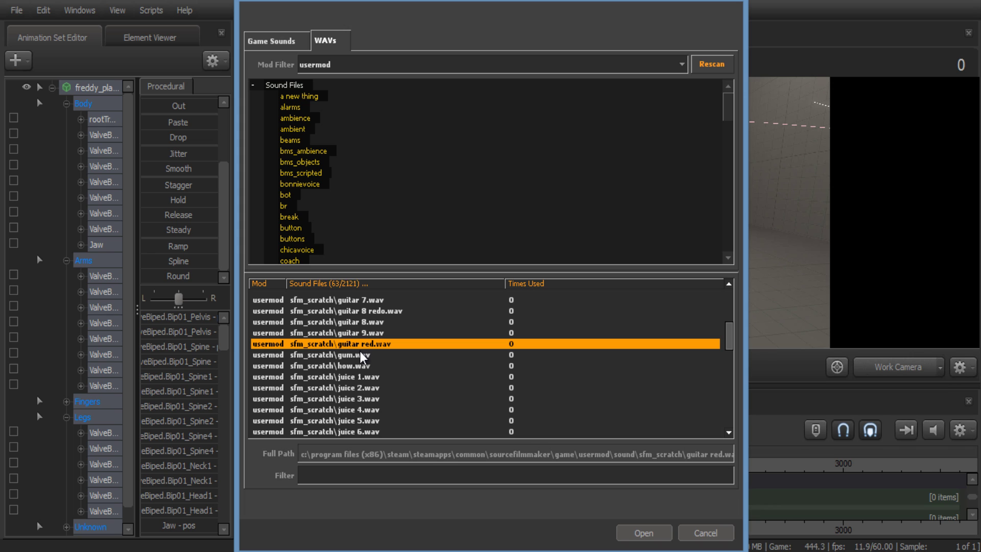
click(357, 366)
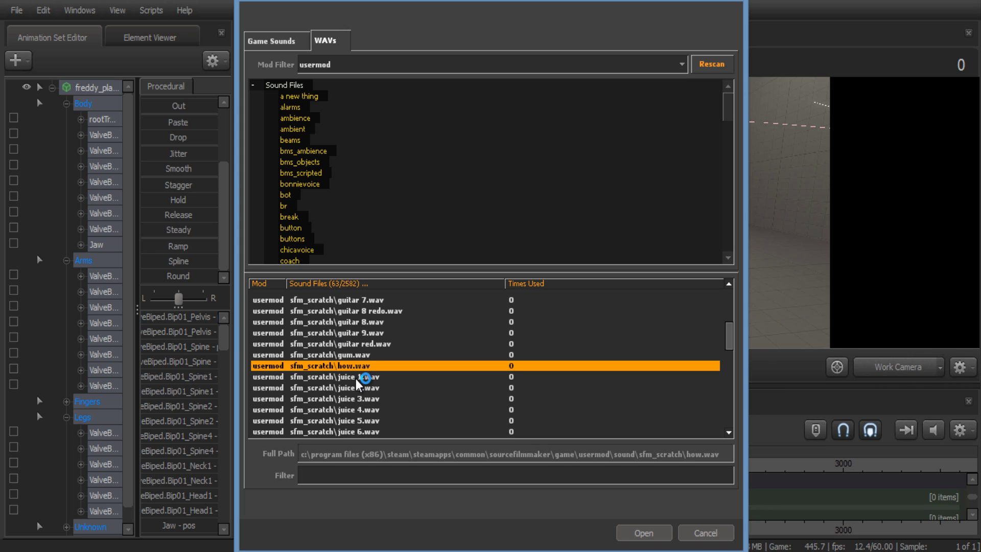
Step: Preview pizza 5.wav, quitar 6.wav, scene 6.wav, scene 9.wav and clone2.wav from the usermod sound list
scroll(362, 390, down, 4)
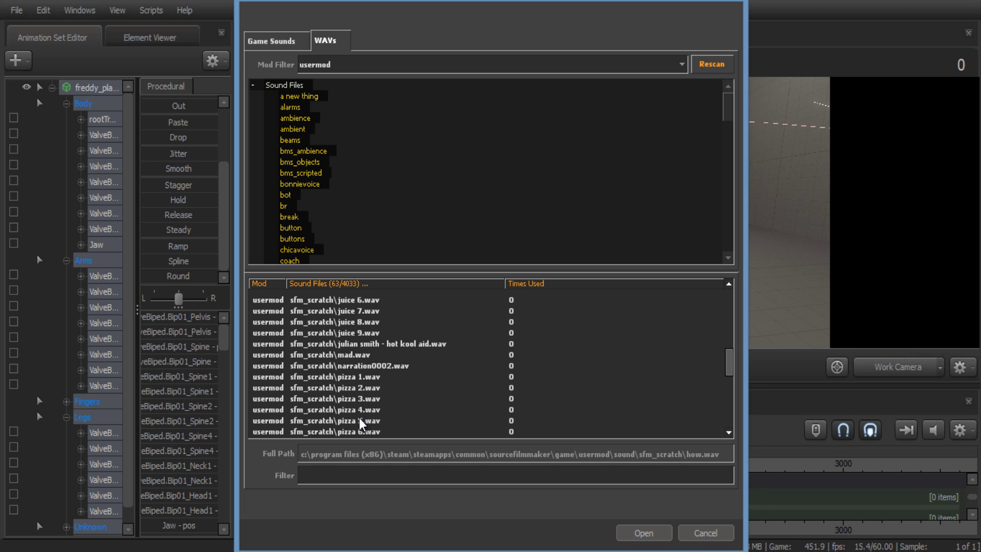
click(360, 418)
scroll(361, 406, down, 3)
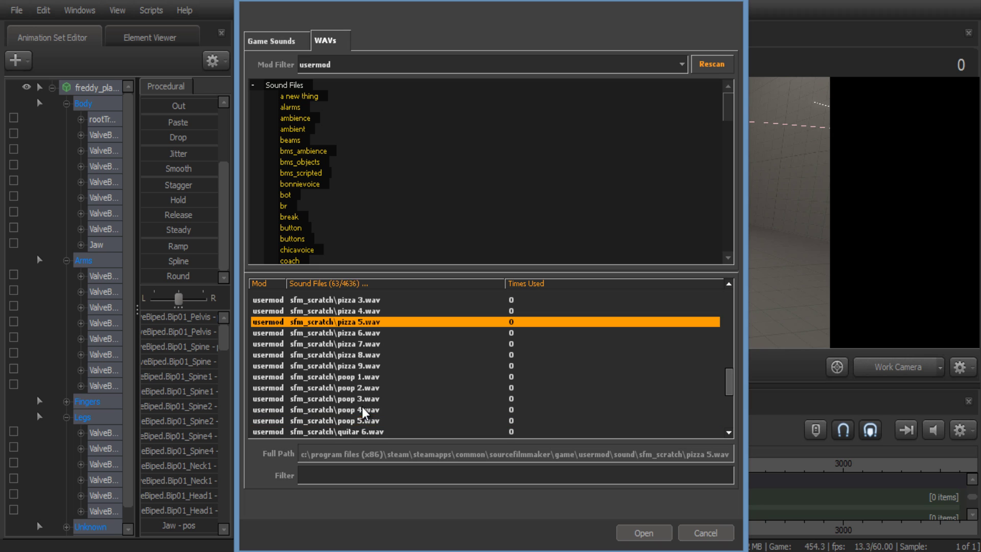
click(359, 428)
scroll(402, 433, down, 4)
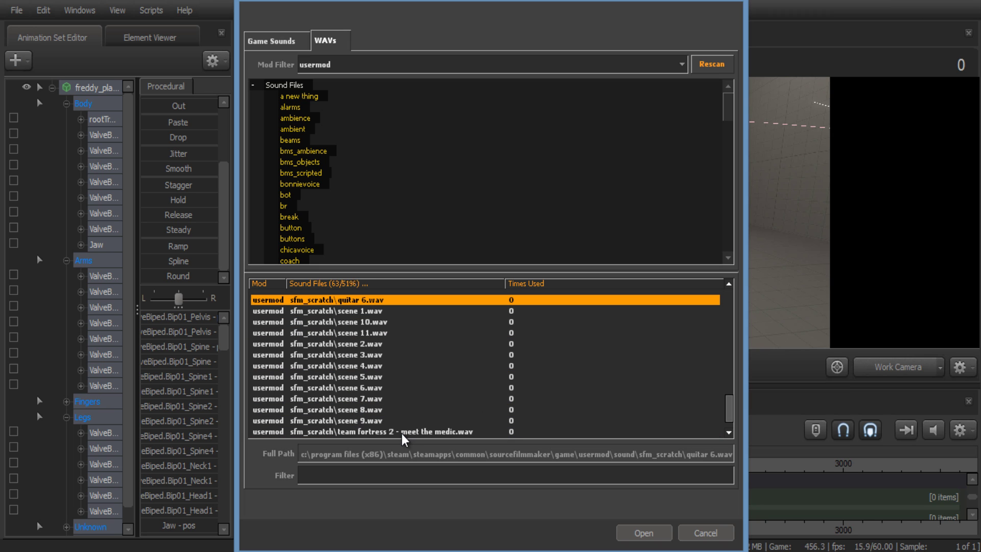
click(360, 392)
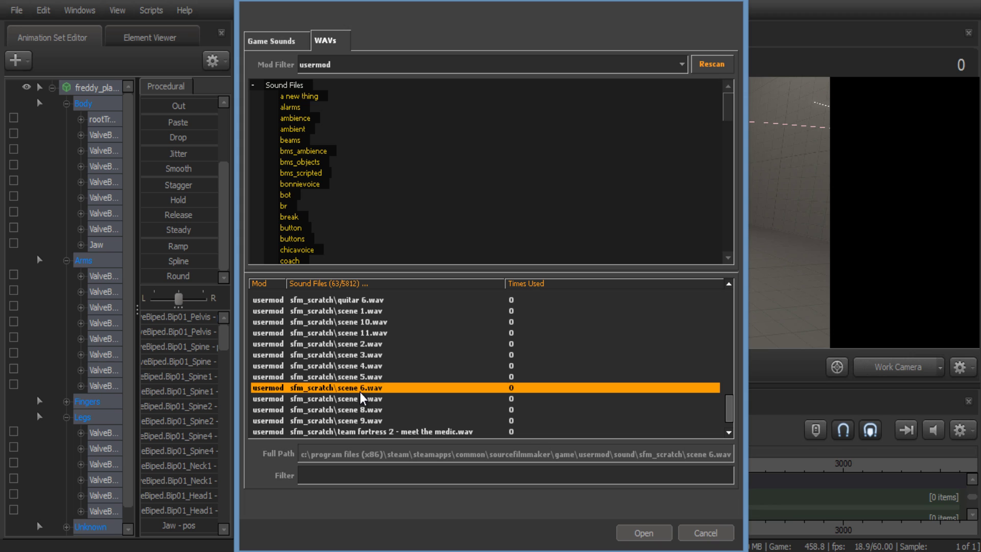
click(359, 419)
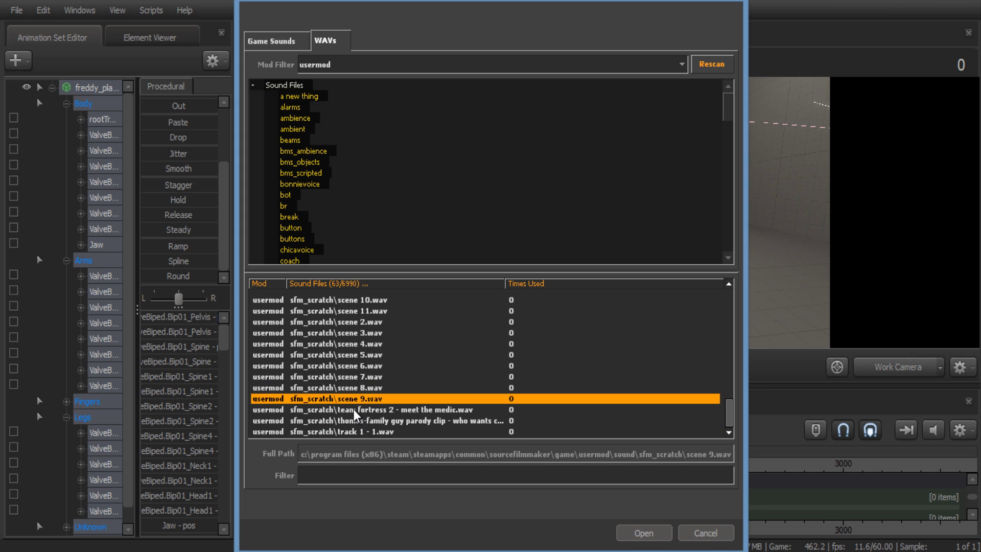
scroll(384, 356, up, 10)
click(366, 318)
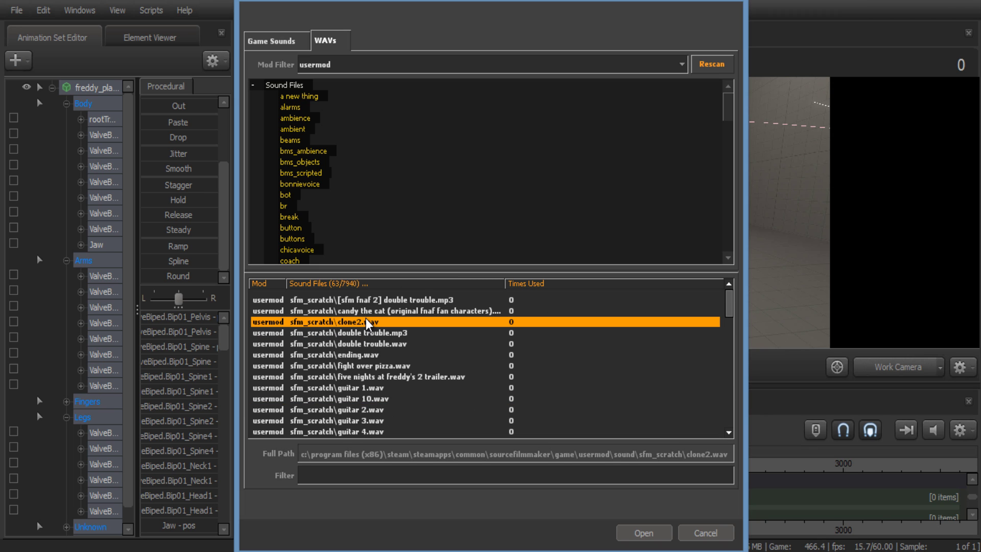
Step: Browse the bms_ambience and ambient folders, filter sounds to the tf_movies mod and preview tfm_tftitle_2bar_05.wav
click(312, 152)
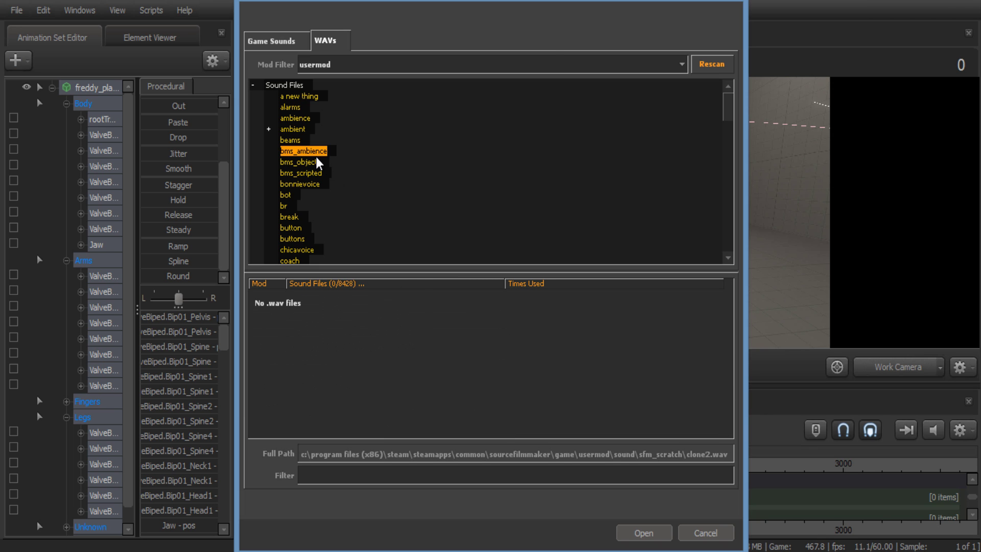
click(314, 128)
click(364, 65)
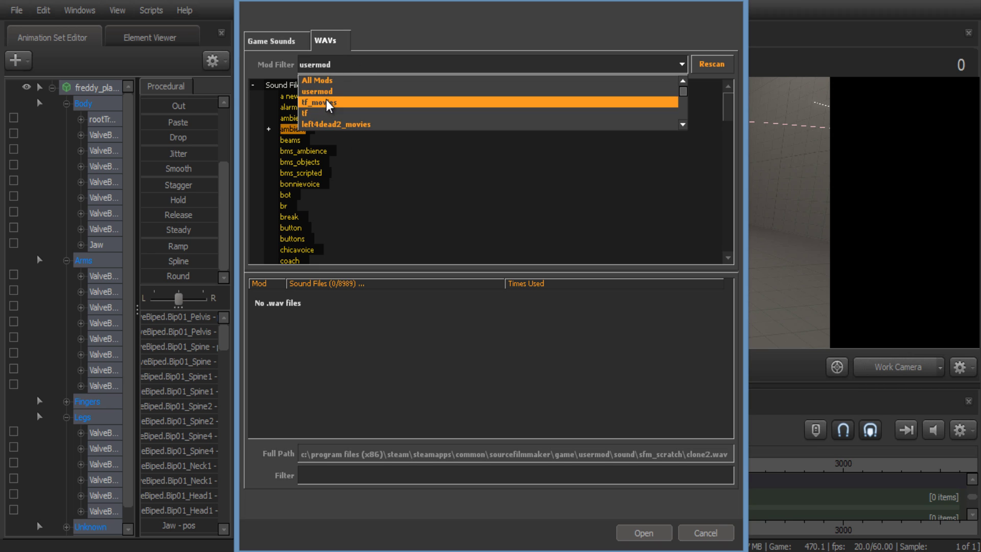
click(326, 102)
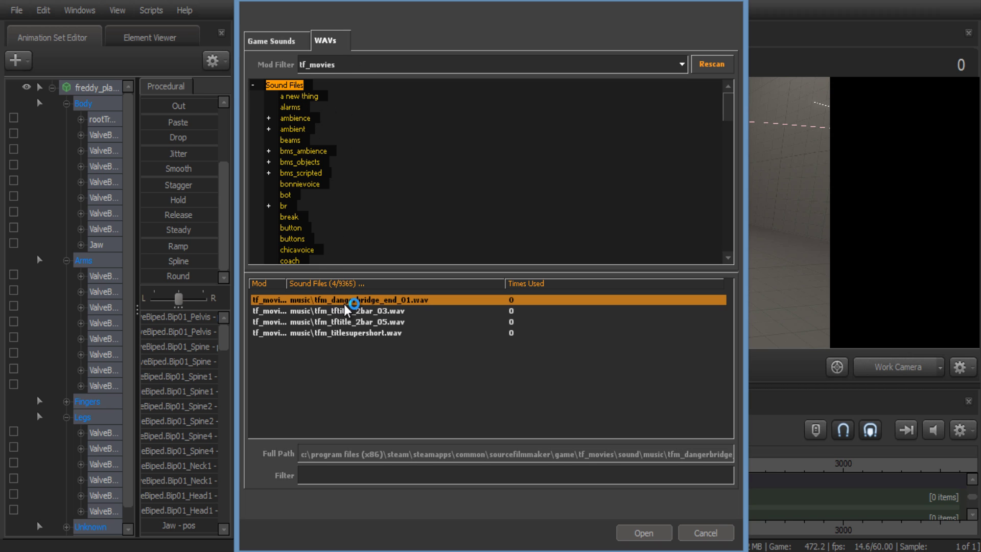
click(343, 320)
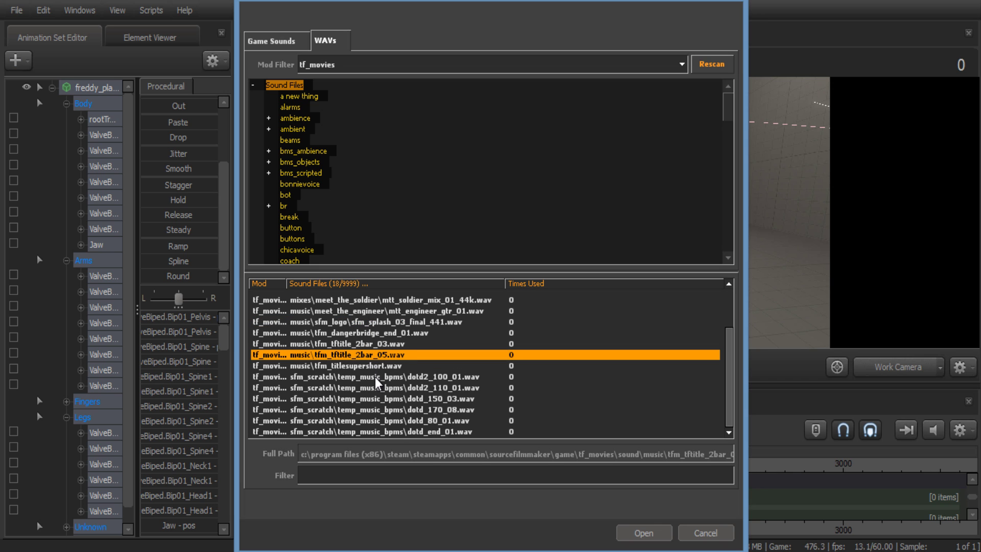
Step: Preview the tf_movies sounds dotd2_100_01, dotd2_110_01, dotd_80_01, dotd_end_01, engineer_lipsmack and engineer_noseinhale
click(375, 377)
click(374, 387)
scroll(399, 388, down, 1)
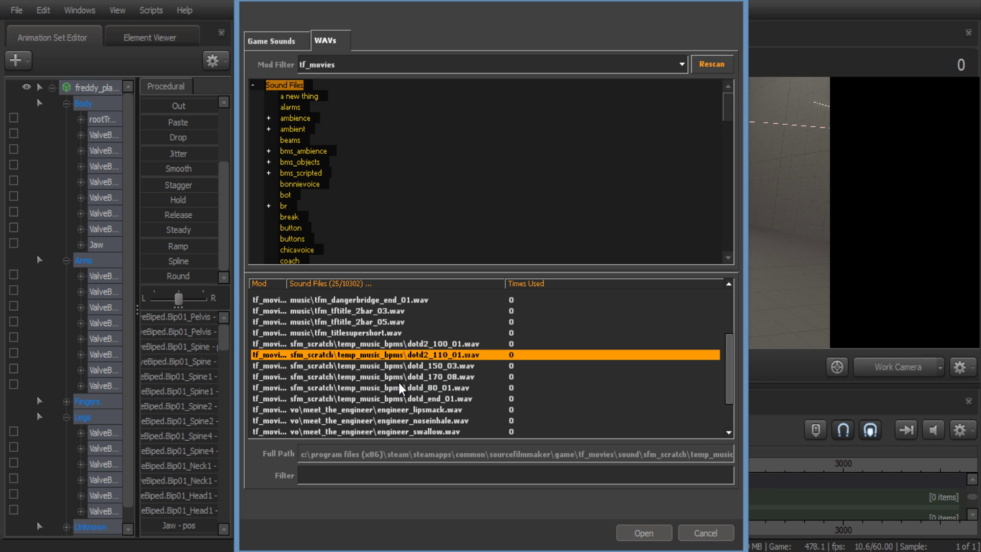
click(399, 384)
click(396, 401)
click(395, 410)
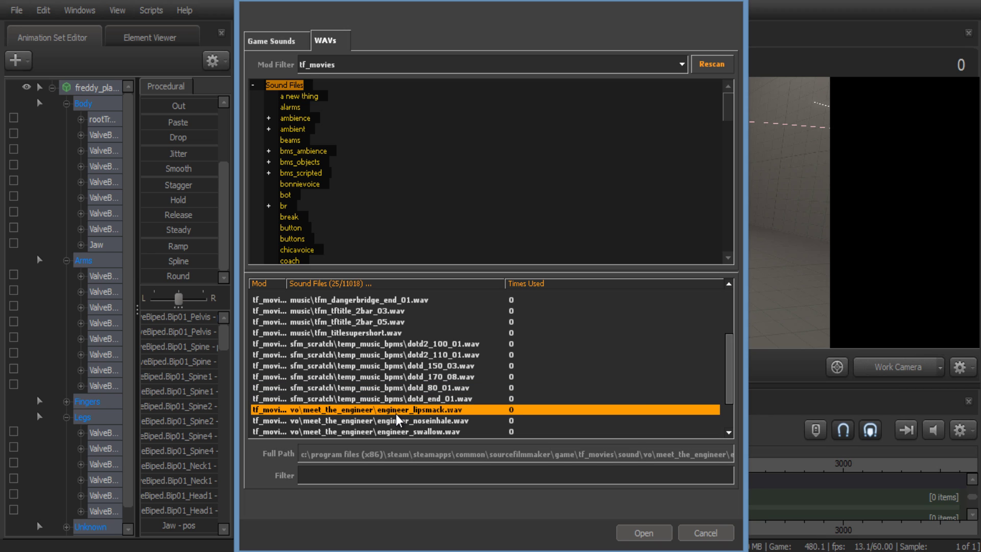
click(400, 423)
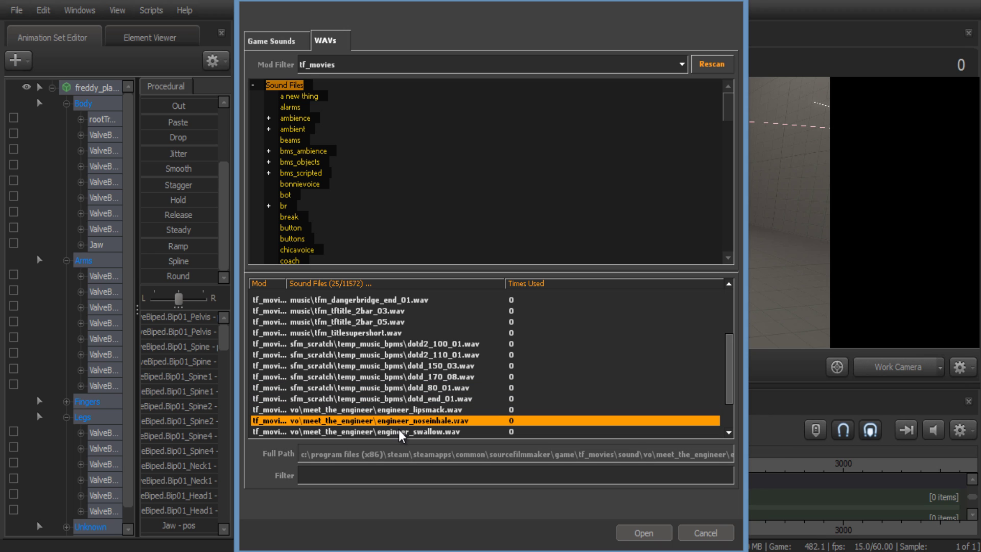
Step: Preview the remaining meet_the_engineer sounds and add mtt_unknownsoldier_myarm.wav to the Dialog track
click(398, 429)
scroll(399, 424, down, 1)
click(393, 409)
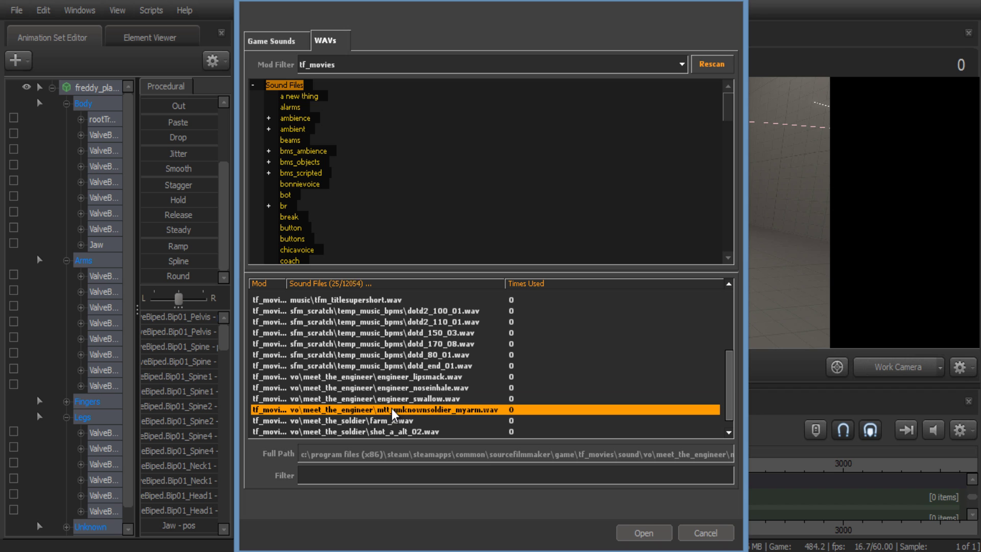
click(633, 534)
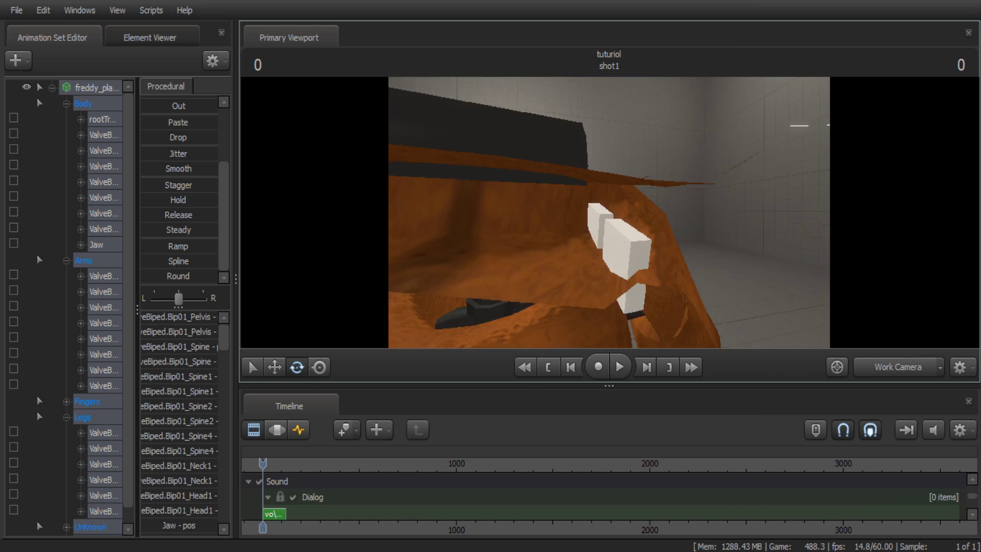
Step: Frame Freddy's face, switch to the Graph Editor and rotate his Jaw closed at the start of the shot
mouse_move(599, 204)
mouse_down()
mouse_move(542, 204)
mouse_move(599, 204)
mouse_up()
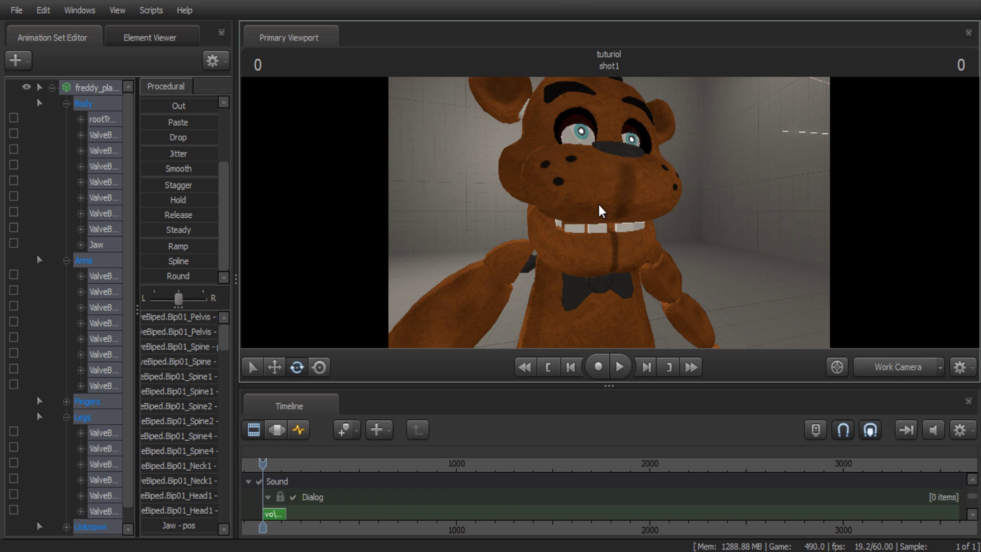
click(299, 430)
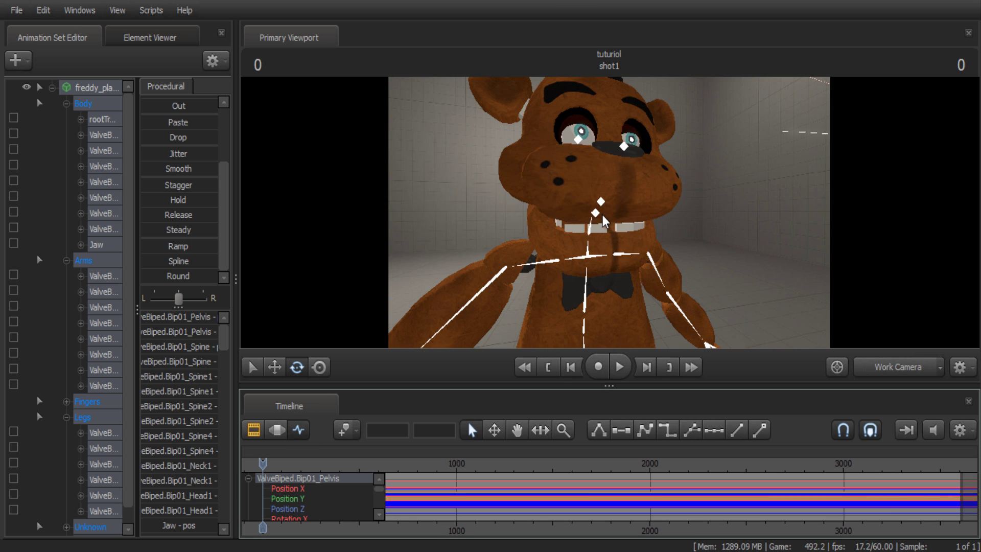
click(572, 217)
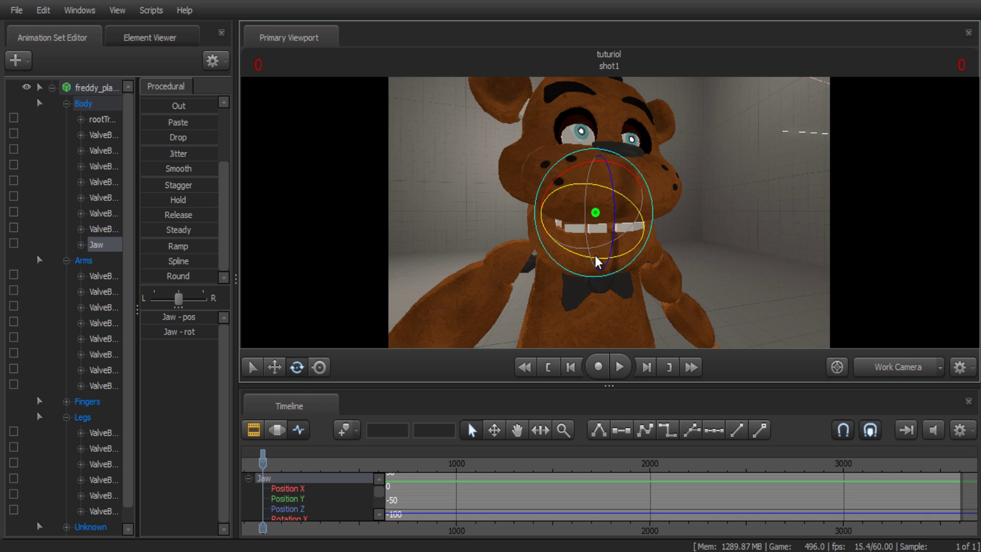
drag(615, 226, 615, 216)
Step: Advance a few frames and rotate Freddy's jaw wide open to key the first mouth opening
key(Right)
key(Right)
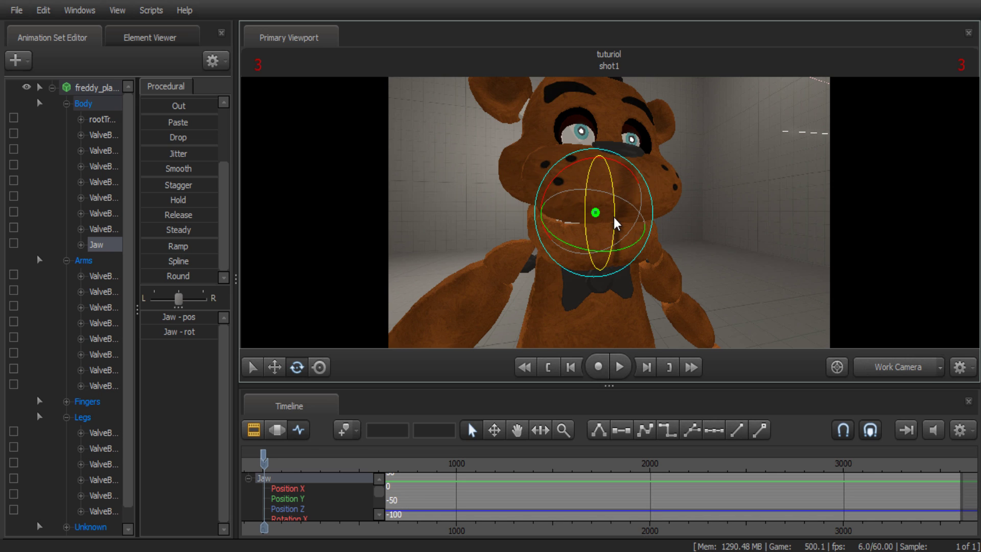
key(Right)
key(Right)
drag(614, 217, 611, 252)
Step: Advance several more frames and rotate the jaw up until the mouth is nearly closed
key(Right)
key(Right)
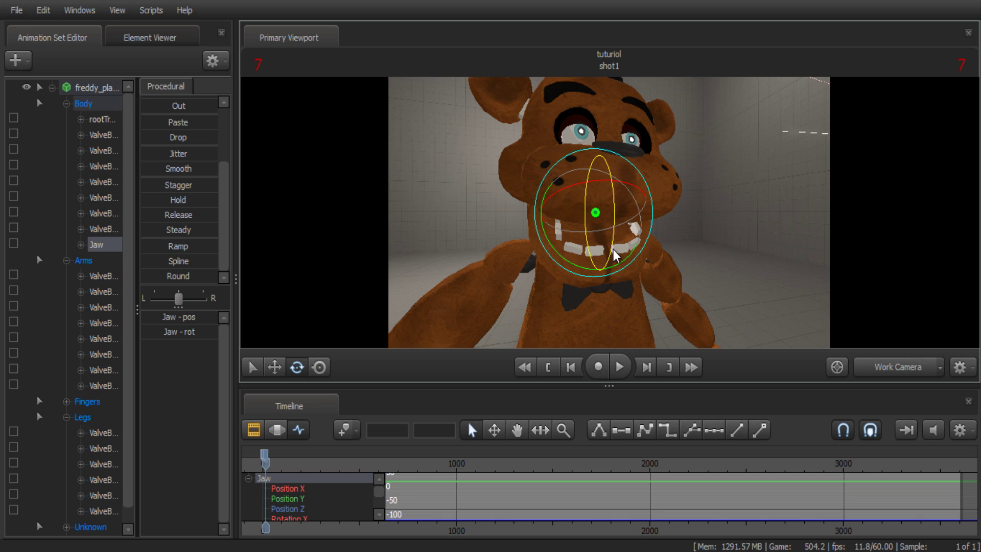
key(Right)
key(Right)
key(Right)
key(Right)
key(Right)
drag(609, 249, 611, 216)
Step: Advance past frame 19 and rotate the jaw down to open Freddy's mouth a second time
key(Right)
key(Right)
key(Right)
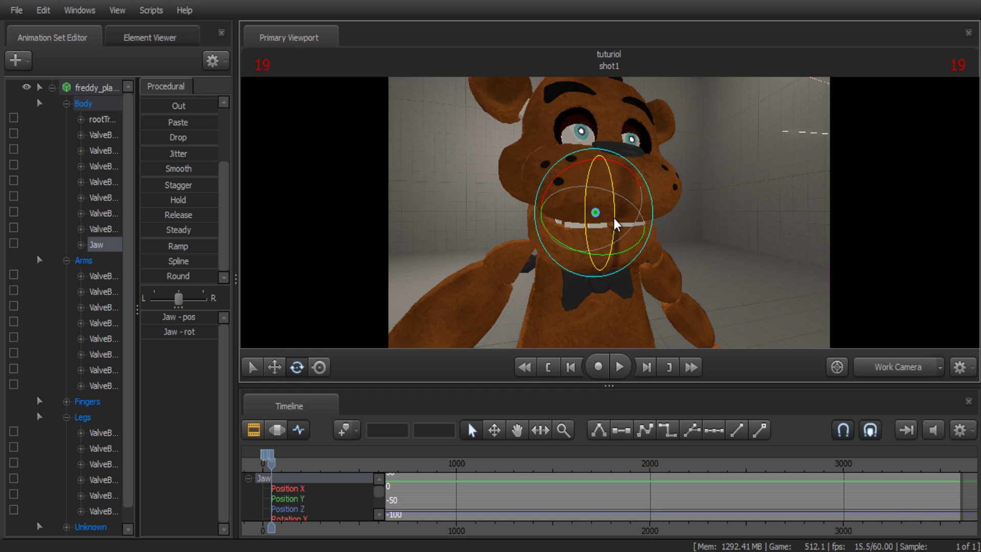
key(Right)
key(Right)
key(Right)
drag(614, 223, 611, 246)
Step: Advance to frame 40 and rotate the jaw up to nearly close the mouth at the end of the line
key(Right)
key(Right)
key(Right)
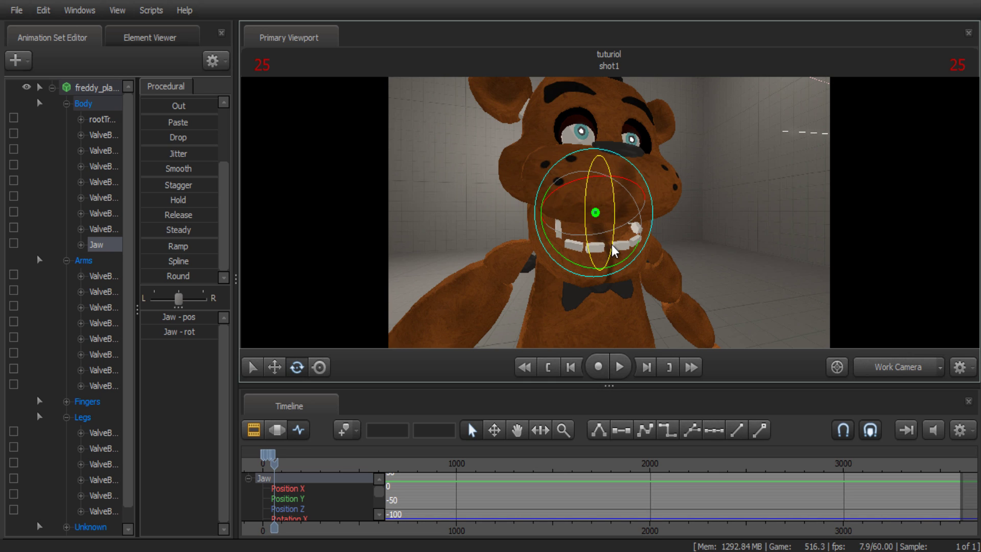
key(Right)
key(Right)
key(Right)
key(Right)
key(Right)
key(Right)
key(Right)
key(Right)
key(Right)
key(Right)
key(Right)
key(Right)
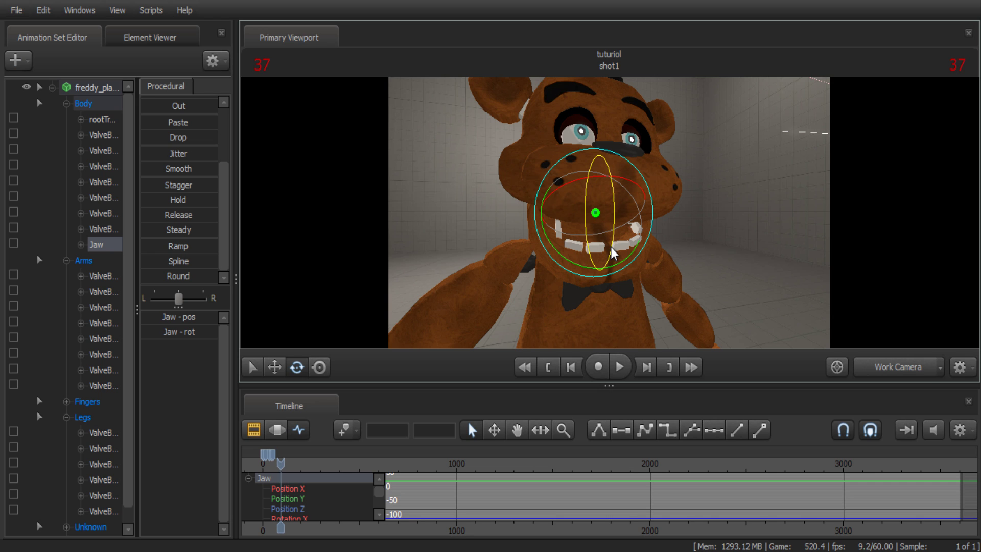
key(Right)
key(Right)
key(Right)
drag(611, 247, 595, 258)
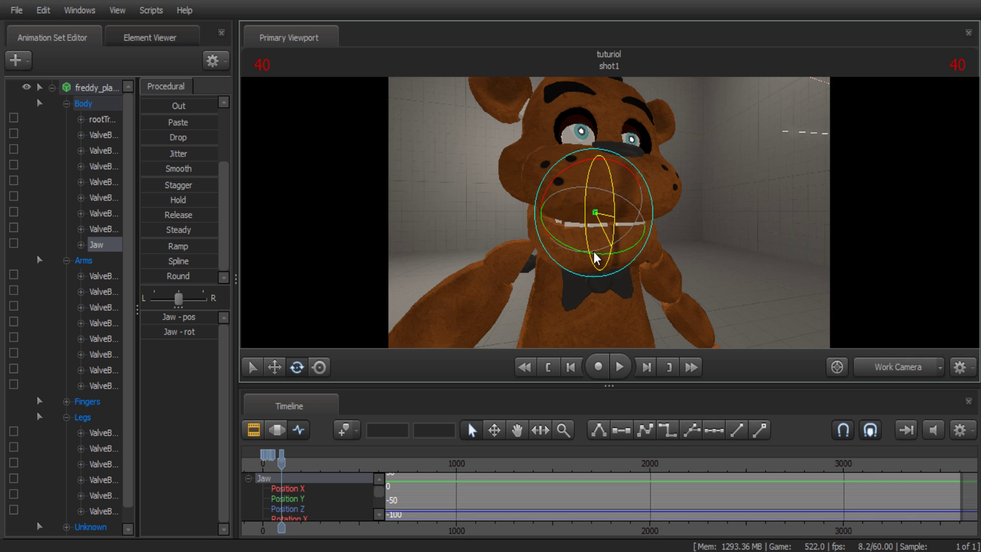
Step: Play the jaw animation from the start of the shot, stop it and return to frame 0
click(571, 367)
click(619, 367)
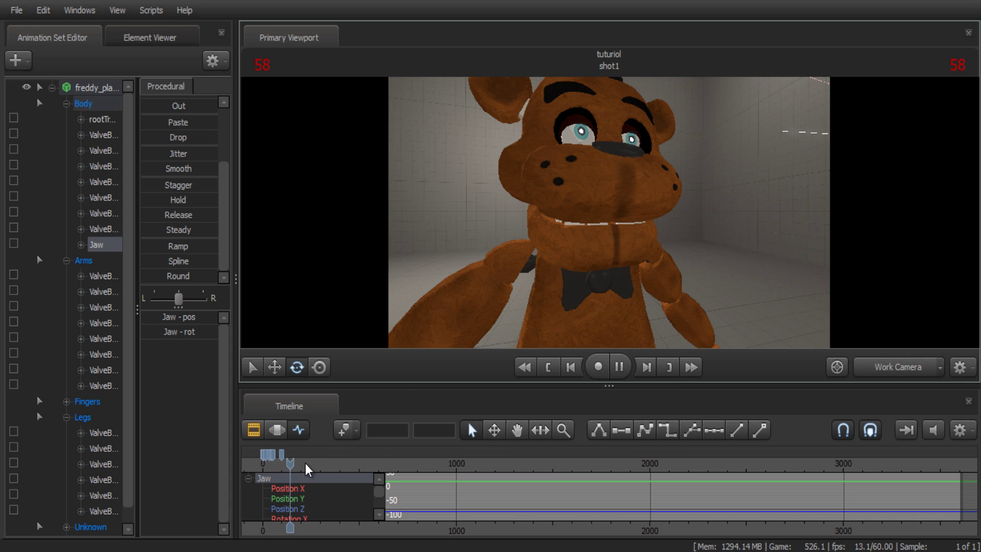
key(space)
click(546, 365)
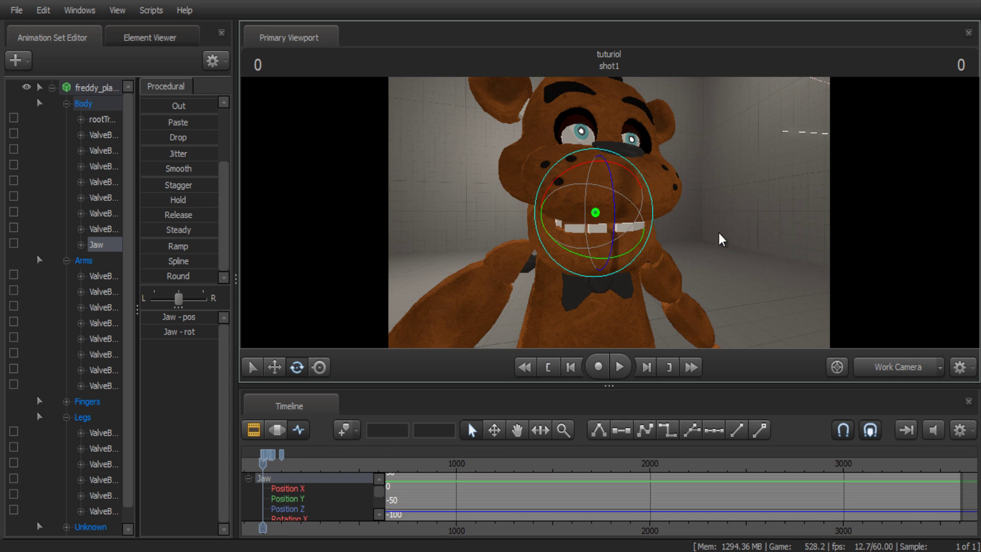
Step: Pull the work camera back to view Freddy's whole body on the stage
mouse_move(719, 232)
mouse_down()
mouse_move(690, 222)
mouse_move(669, 268)
mouse_move(693, 243)
mouse_move(708, 244)
mouse_move(746, 261)
mouse_move(754, 301)
mouse_move(741, 214)
mouse_move(730, 217)
mouse_move(716, 281)
mouse_move(710, 269)
mouse_move(735, 225)
mouse_up()
key(s)
key(w)
key(a)
key(s)
key(w)
key(s)
key(d)
key(s)
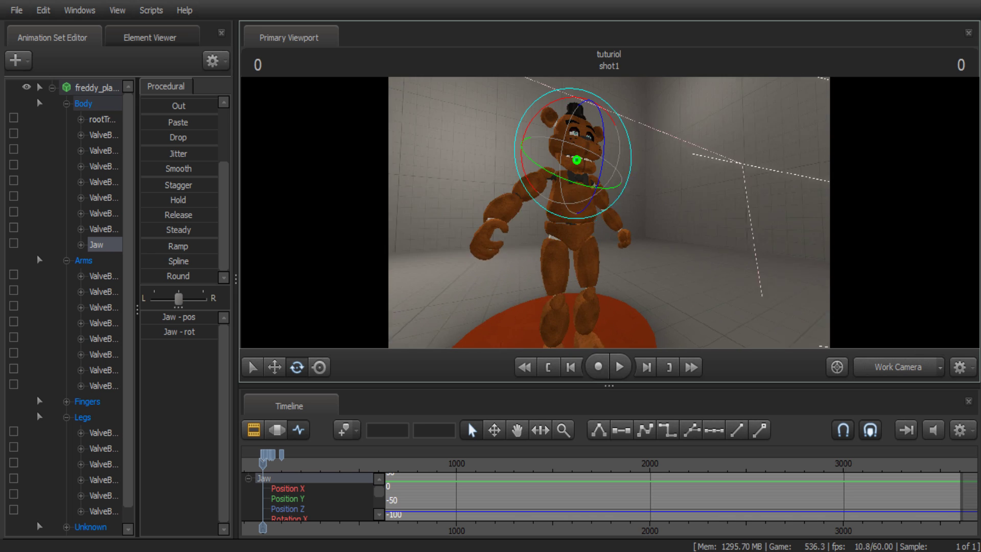
right_drag(710, 220, 603, 232)
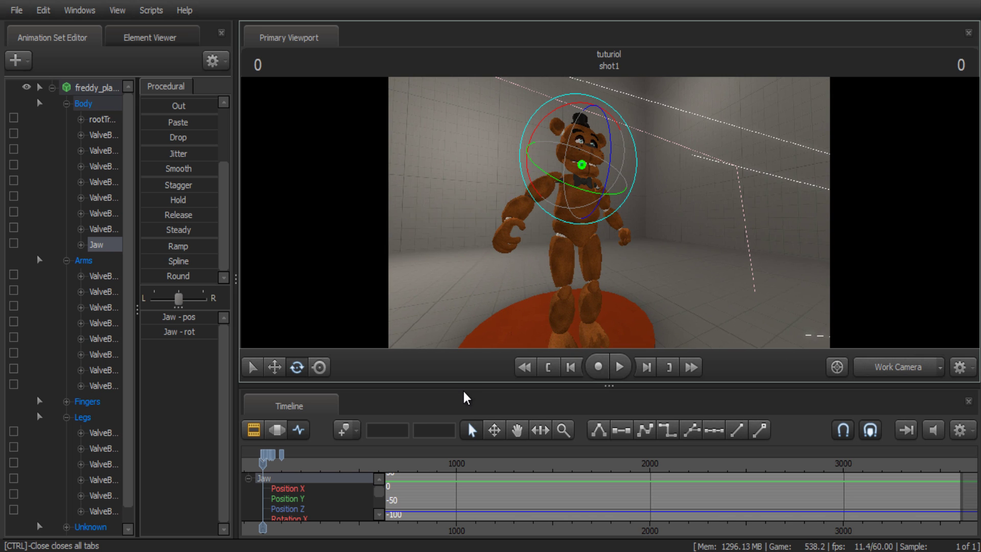
key(alt+Tab)
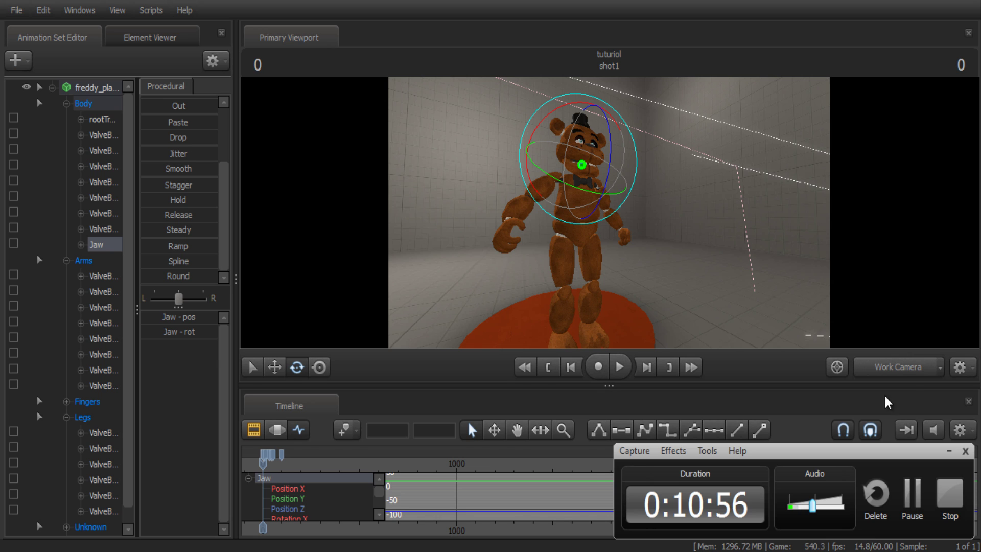